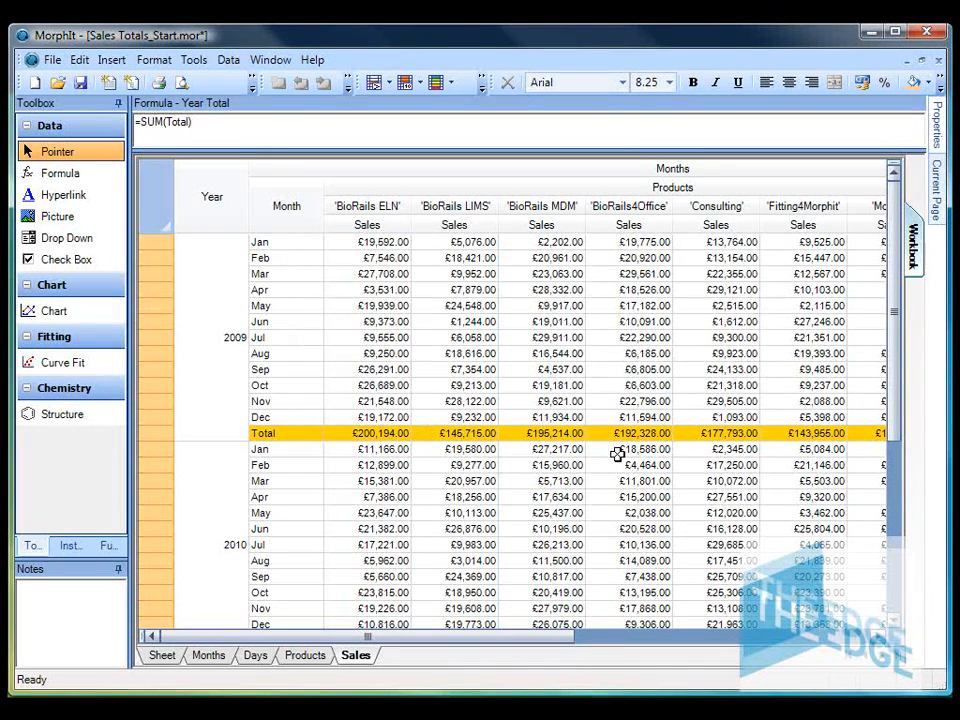
pyautogui.moveTo(530, 640); pyautogui.dragTo(817, 637)
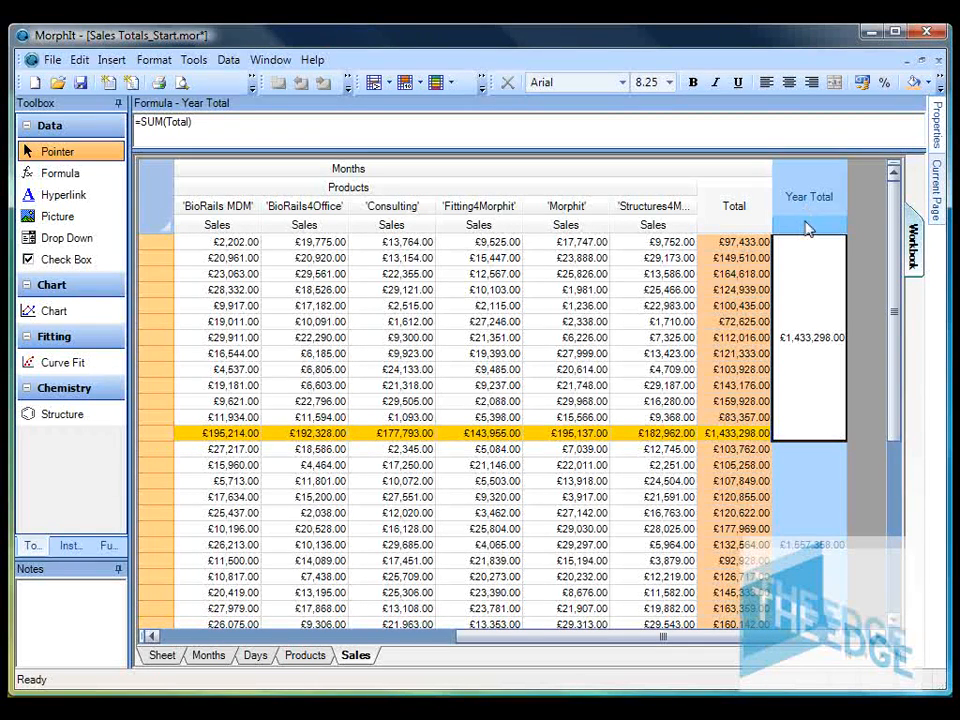
pyautogui.moveTo(727, 645); pyautogui.dragTo(347, 608)
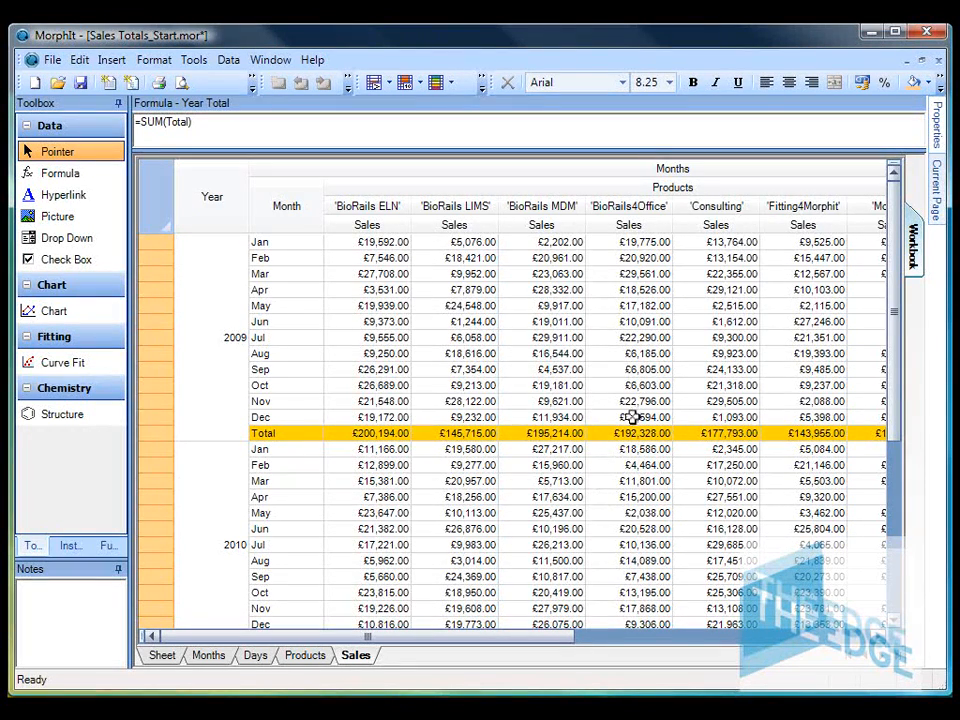
# Add a new field at the end of the Sales page's headers and name it MonthlySales.
pyautogui.moveTo(546, 638); pyautogui.dragTo(865, 610)
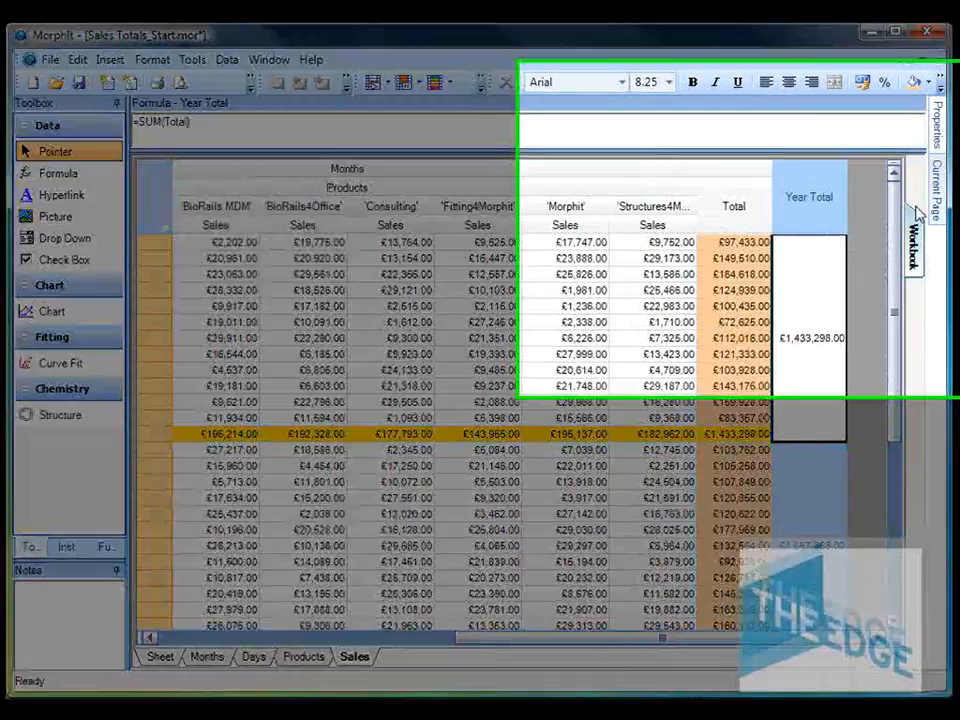
pyautogui.moveTo(939, 191)
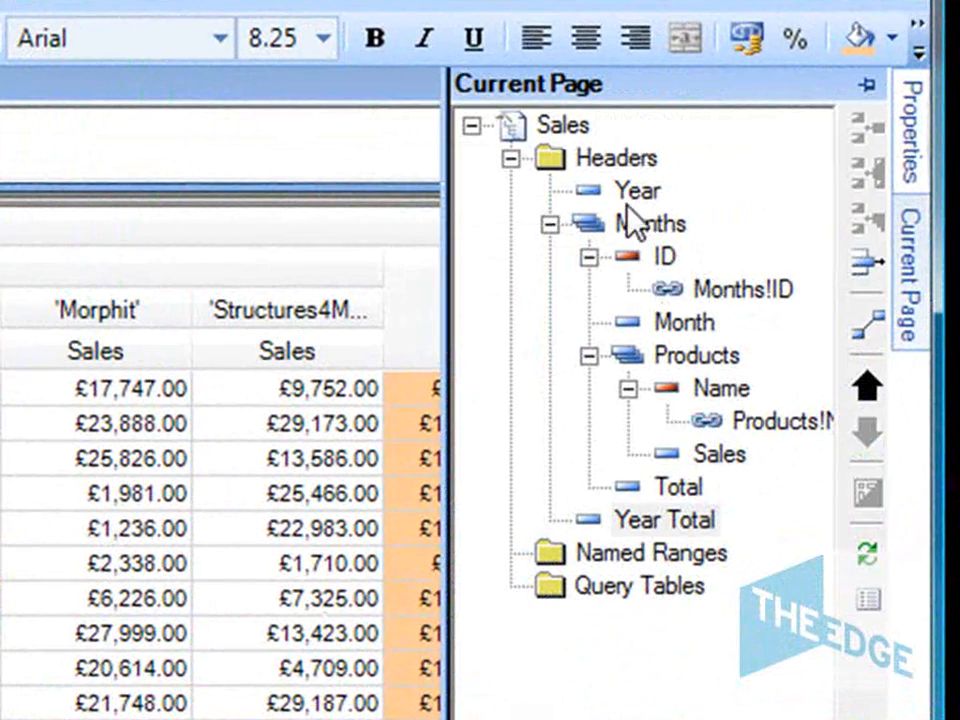
pyautogui.click(625, 165)
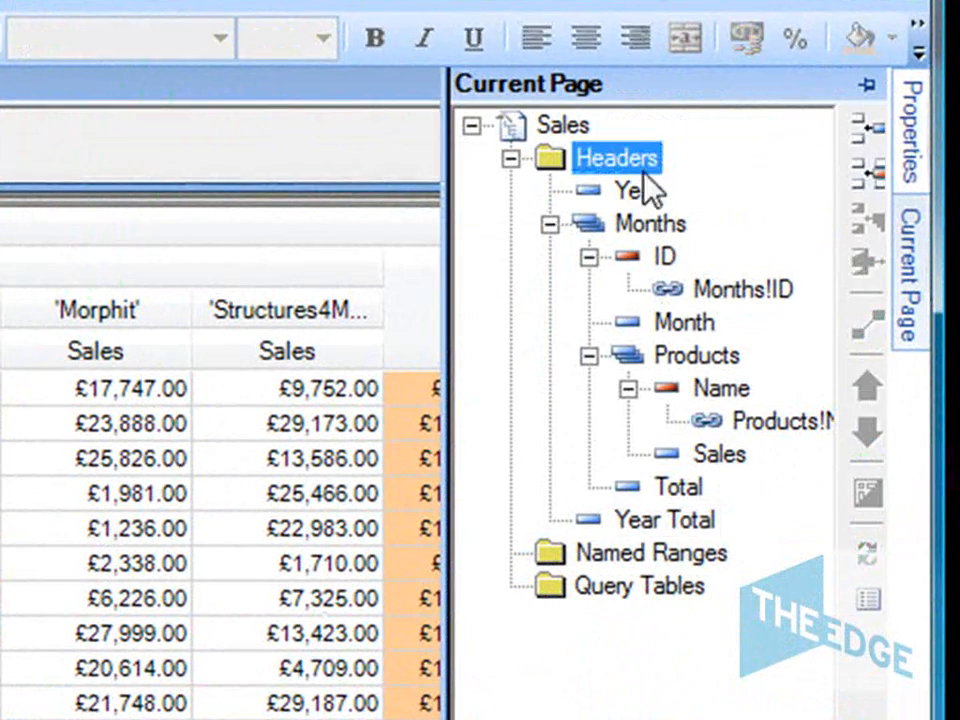
pyautogui.click(866, 130)
pyautogui.doubleClick(676, 553)
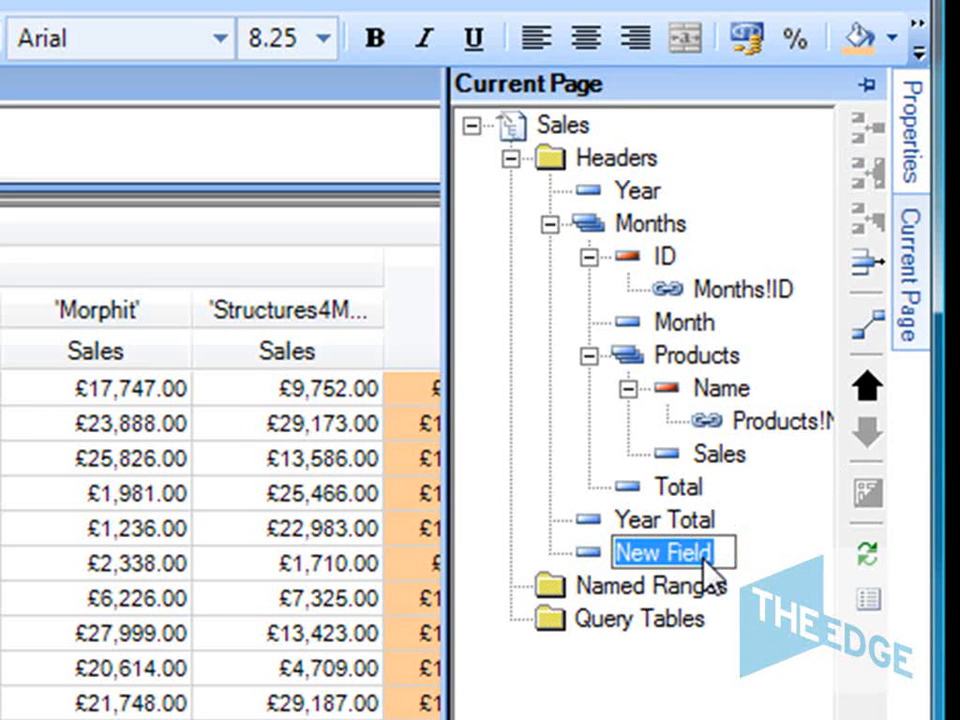
pyautogui.write('Re')
pyautogui.press('BackSpace')
pyautogui.press('BackSpace')
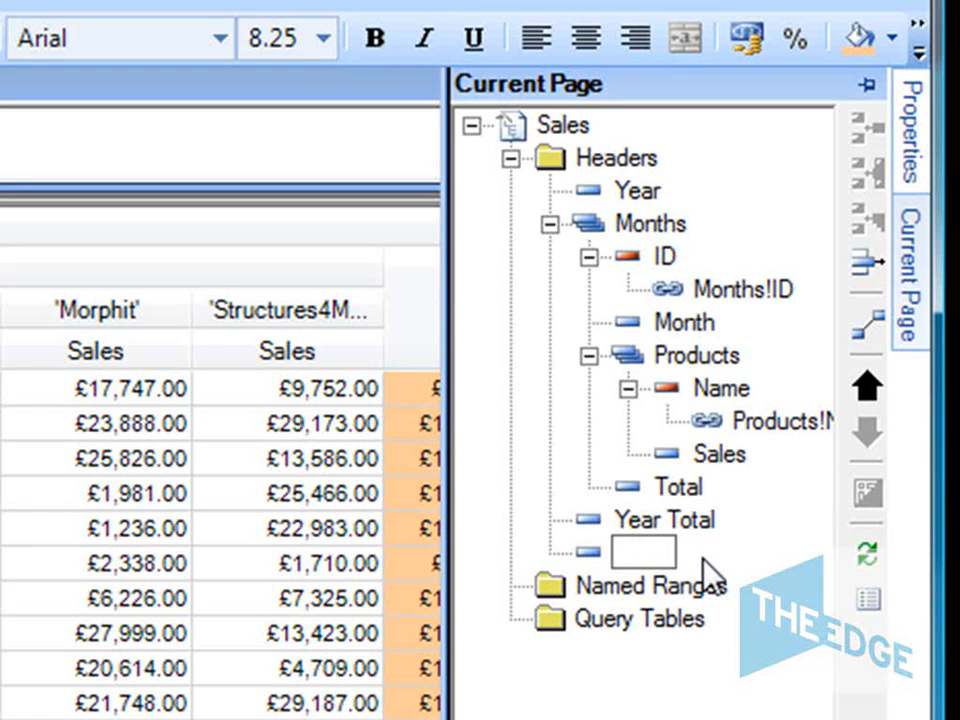
pyautogui.write('Monthly')
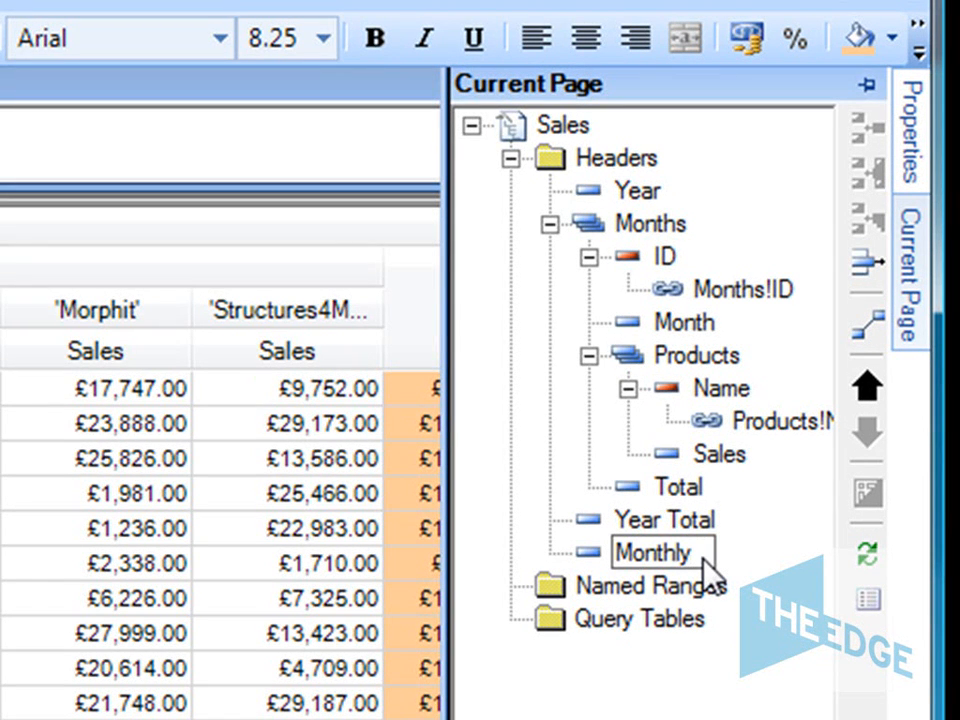
pyautogui.write('Sales')
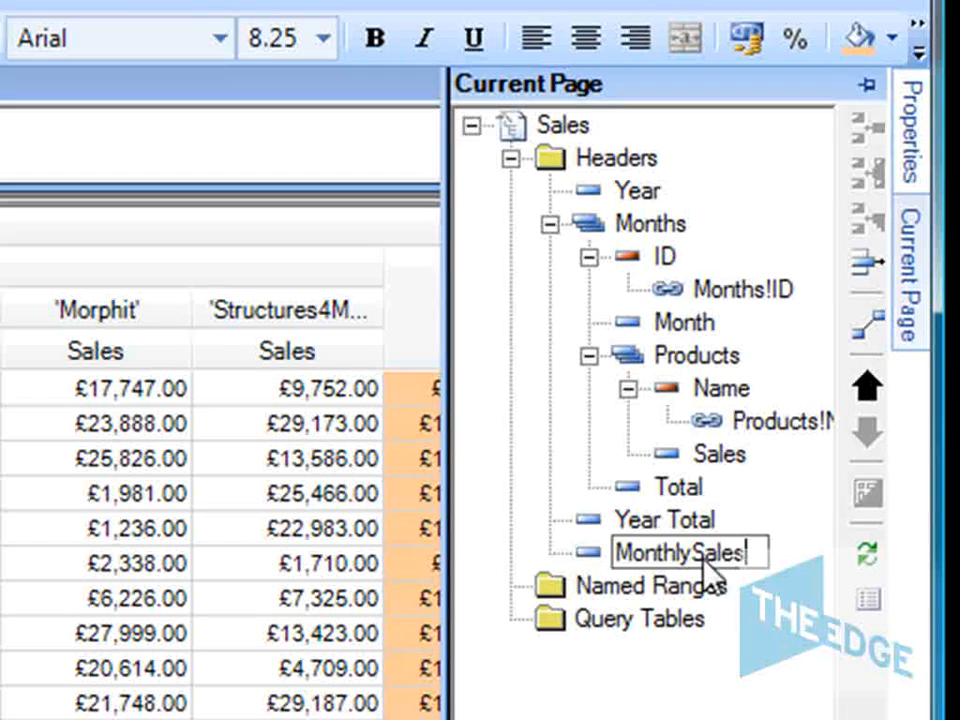
pyautogui.press('Return')
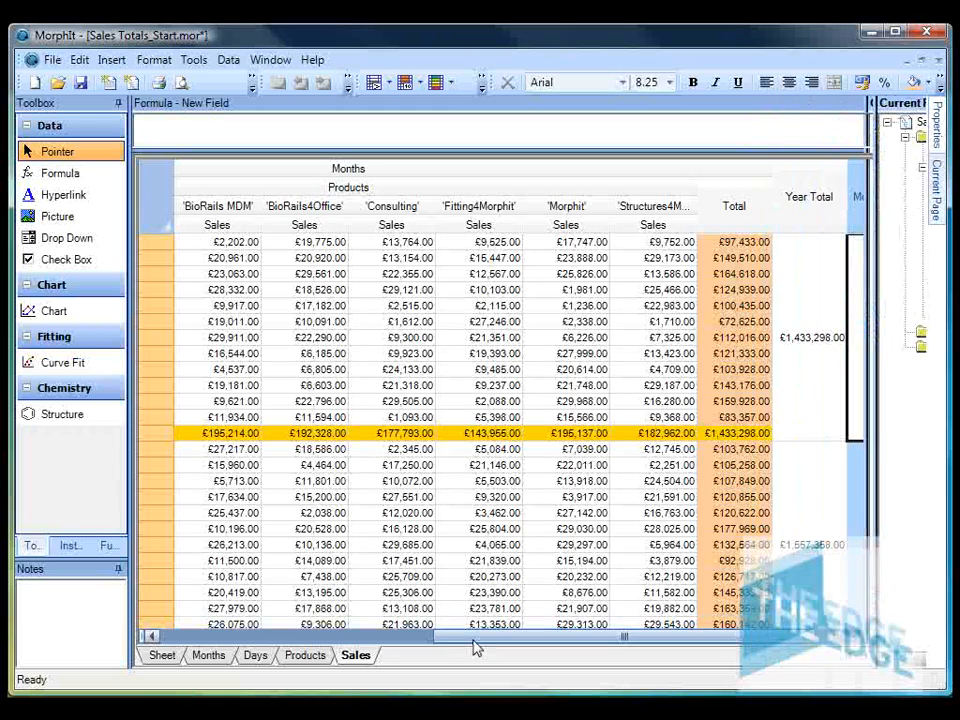
# Widen the toolbox pane and place a chart in the MonthlySales column.
pyautogui.moveTo(579, 639); pyautogui.dragTo(594, 639)
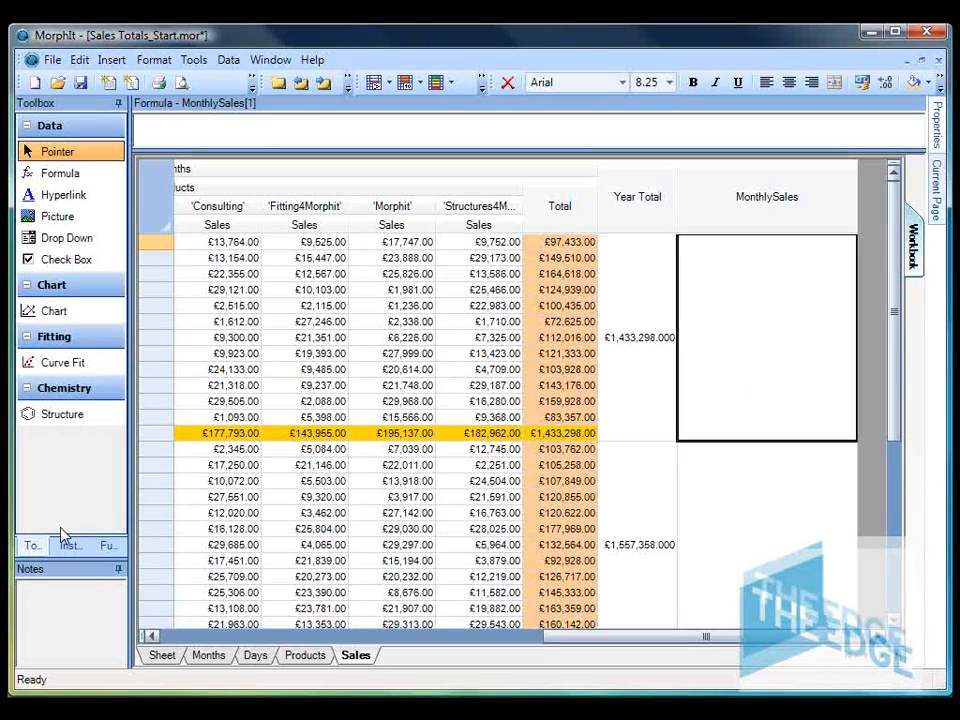
pyautogui.moveTo(131, 482); pyautogui.dragTo(162, 481)
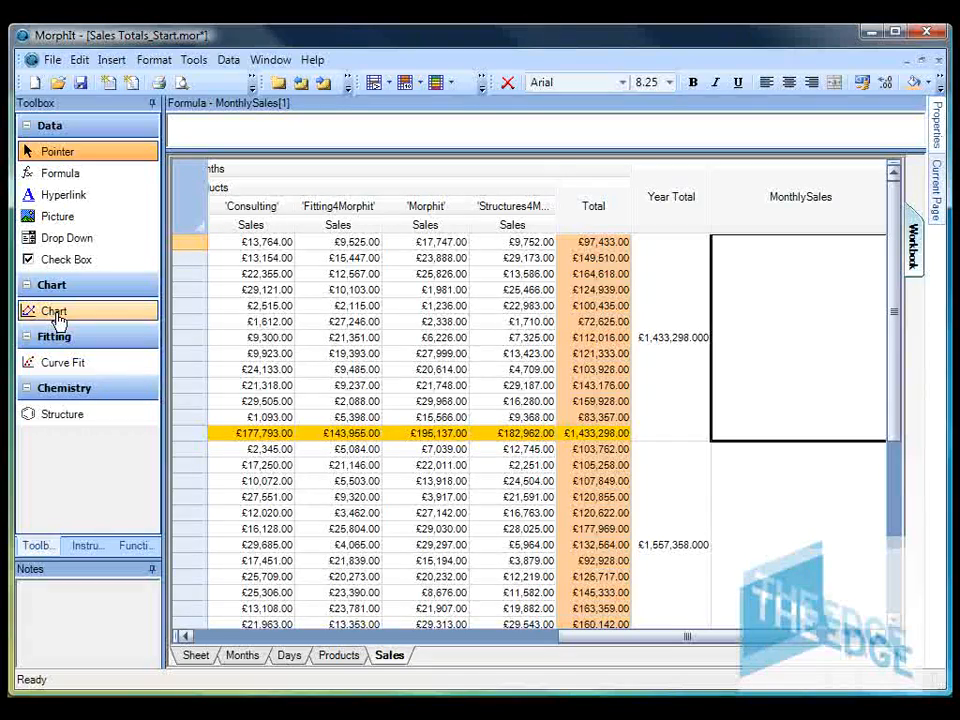
pyautogui.click(56, 314)
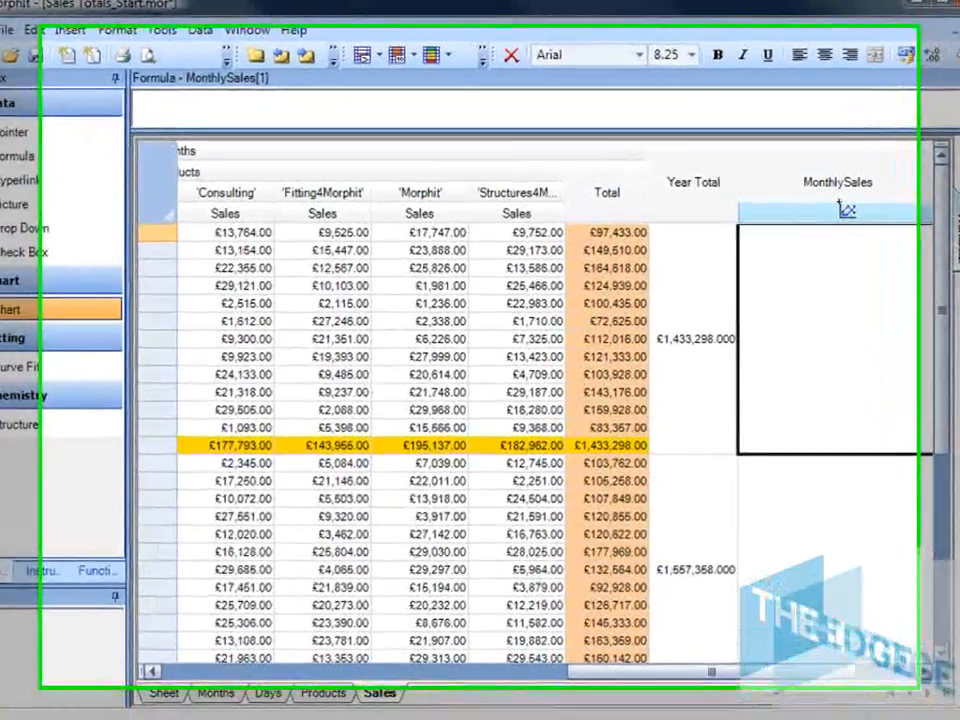
pyautogui.click(808, 220)
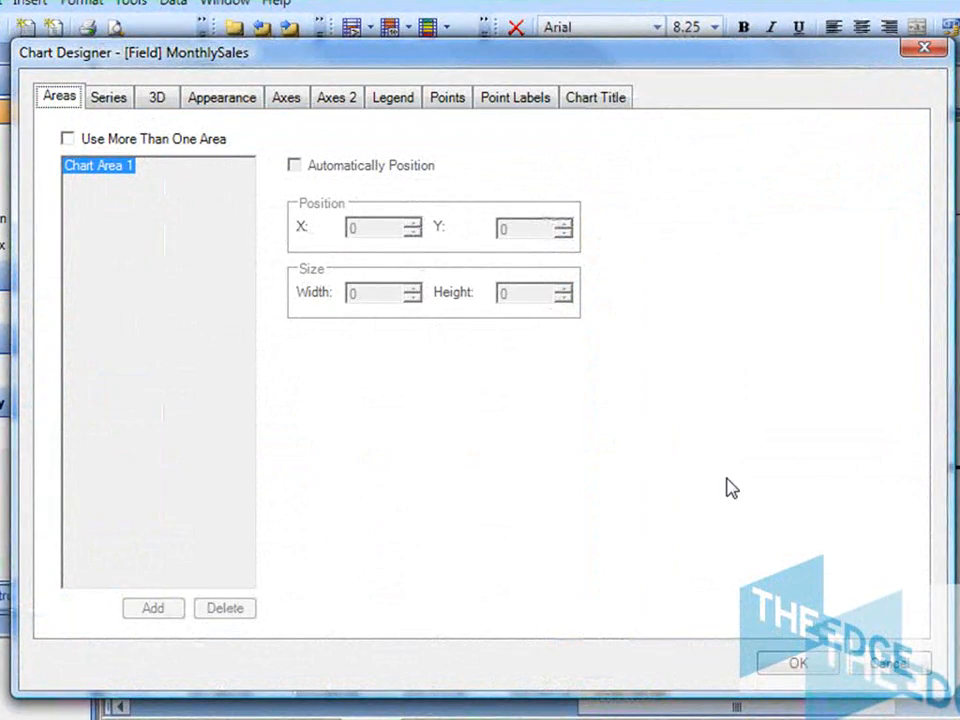
# Set the default series to the Column chart type and use the Total field for its Y values.
pyautogui.click(110, 97)
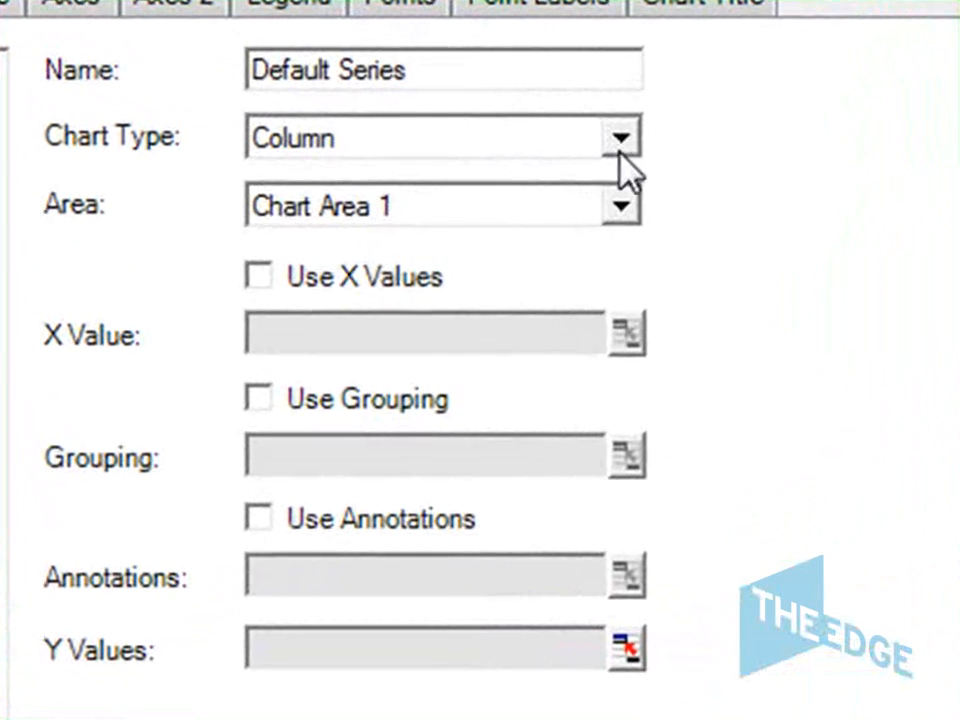
pyautogui.click(556, 175)
pyautogui.moveTo(626, 283)
pyautogui.mouseDown()
pyautogui.moveTo(626, 236)
pyautogui.moveTo(626, 332)
pyautogui.moveTo(626, 287)
pyautogui.mouseUp()
pyautogui.click(345, 212)
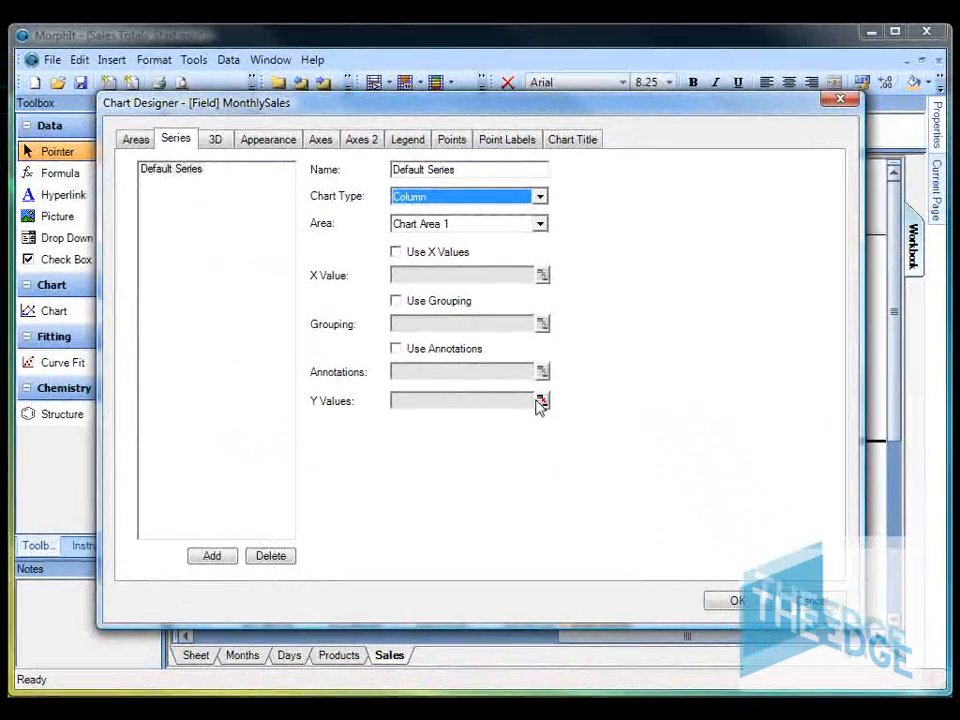
pyautogui.click(541, 402)
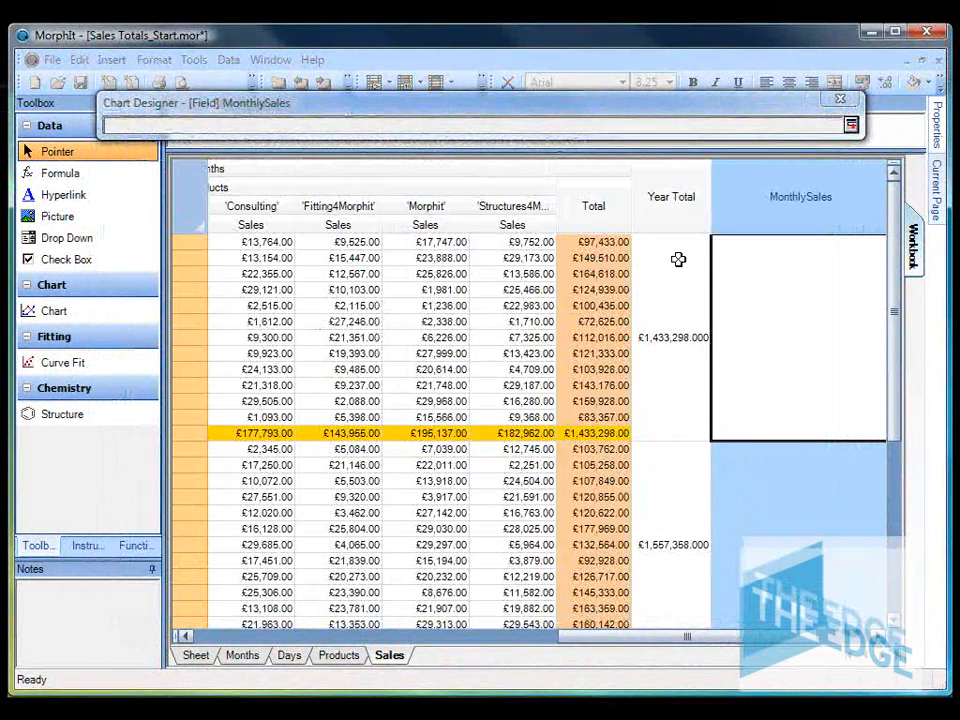
pyautogui.click(597, 226)
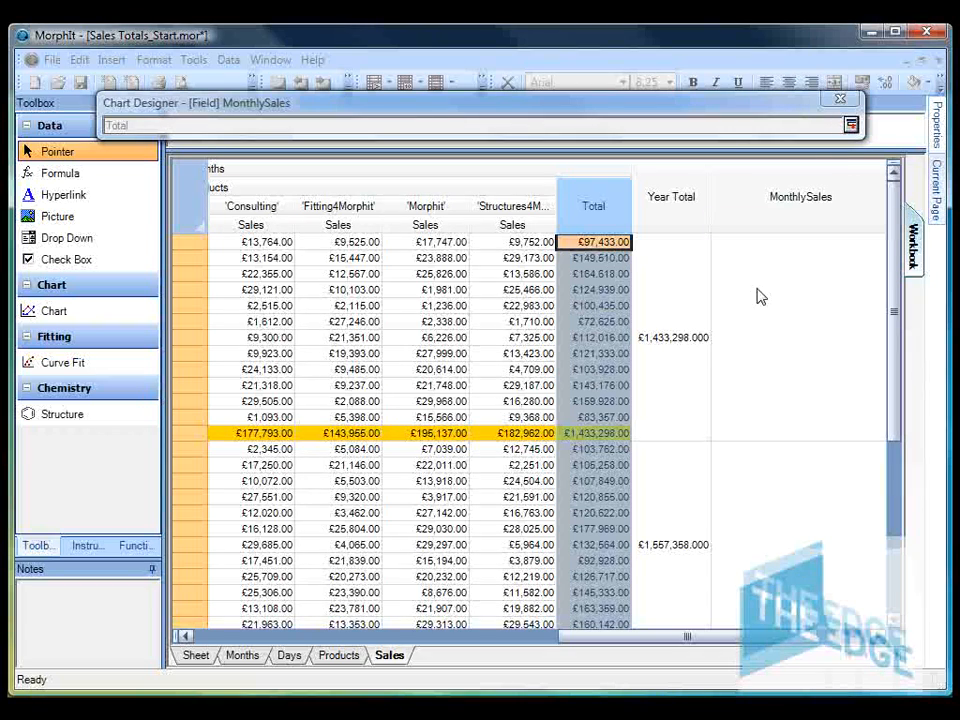
pyautogui.click(850, 125)
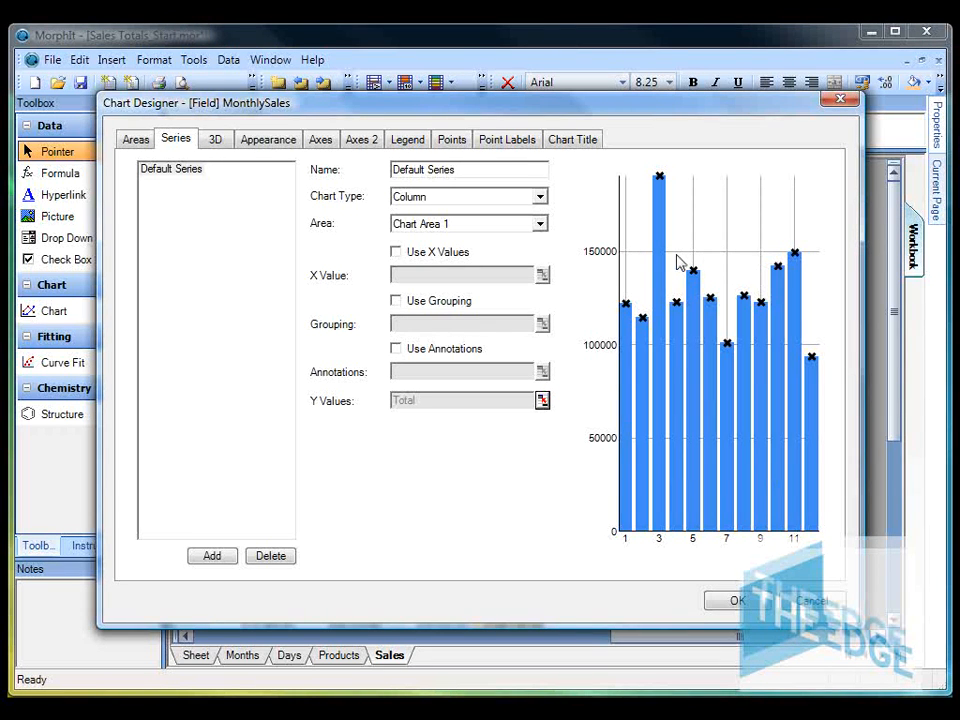
# Enable annotations for the default series and take them from the Month field.
pyautogui.click(396, 350)
pyautogui.click(542, 371)
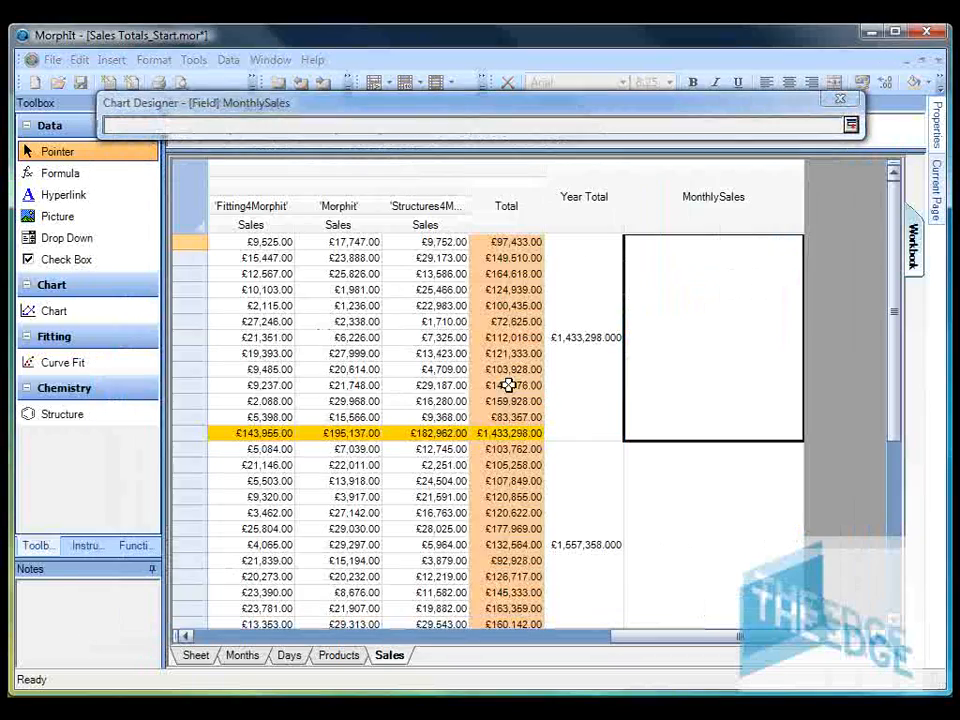
pyautogui.moveTo(636, 640); pyautogui.dragTo(231, 613)
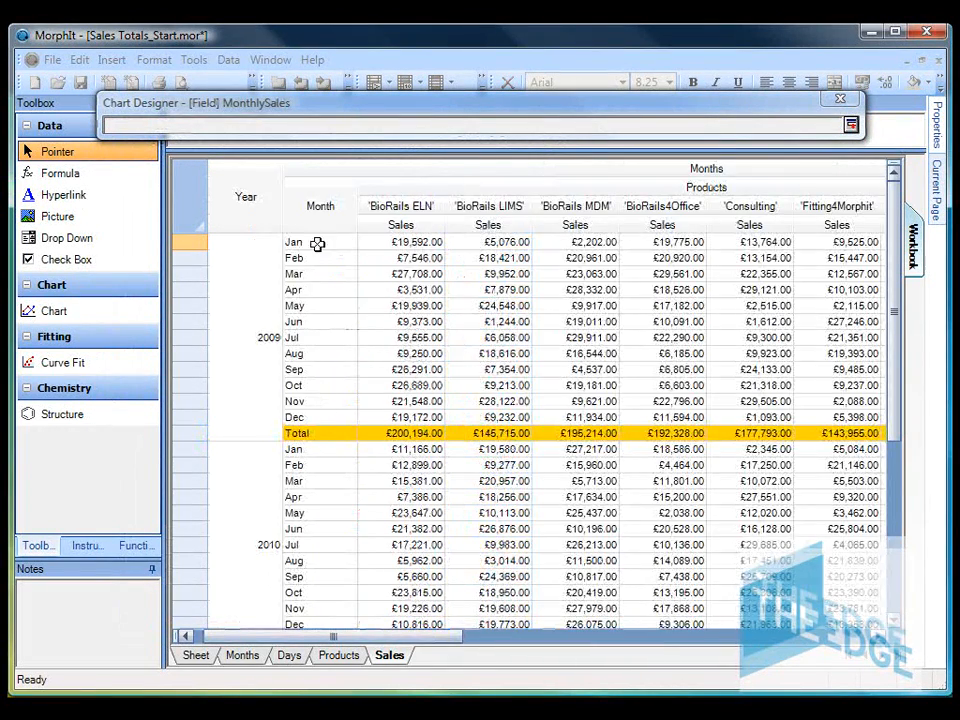
pyautogui.click(319, 214)
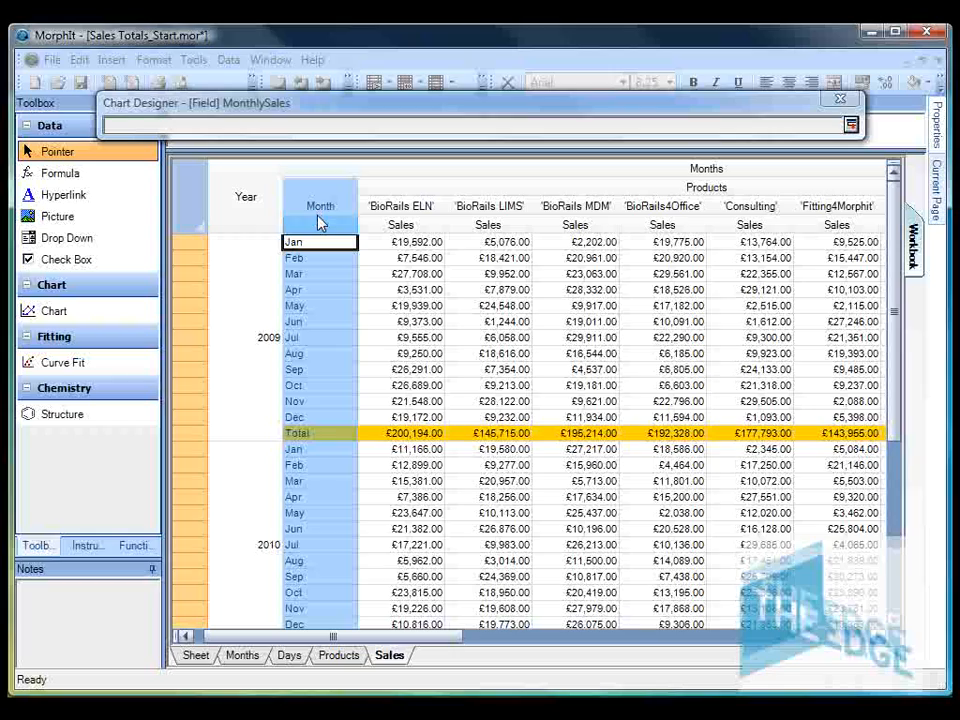
pyautogui.click(850, 125)
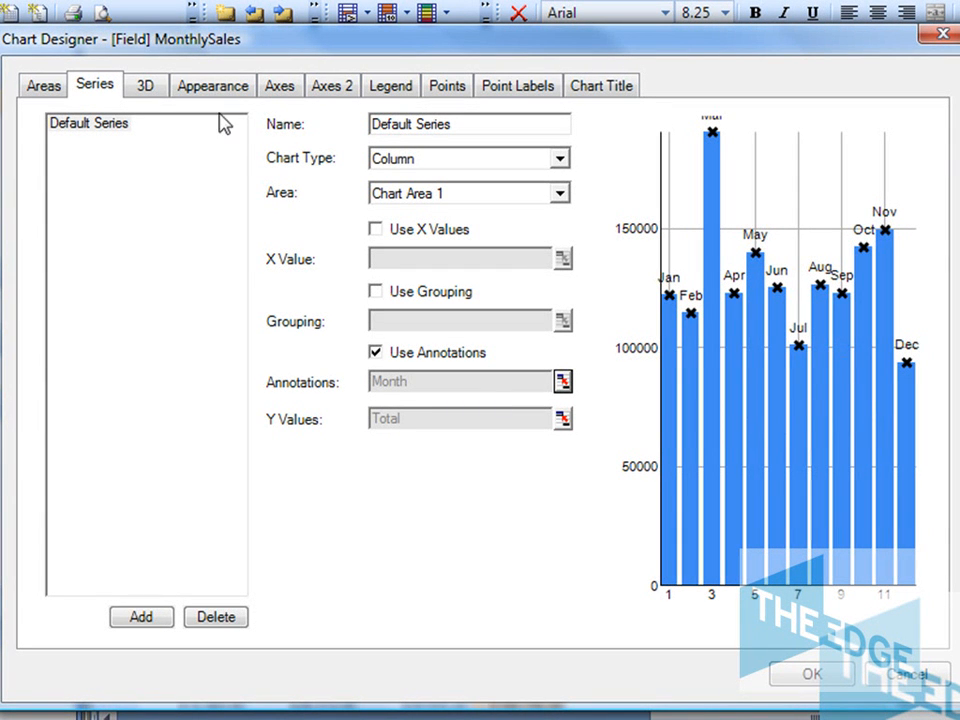
# Title the chart's X axis "Month" and its Y axis "Sales".
pyautogui.click(285, 92)
pyautogui.click(255, 209)
pyautogui.write('Month')
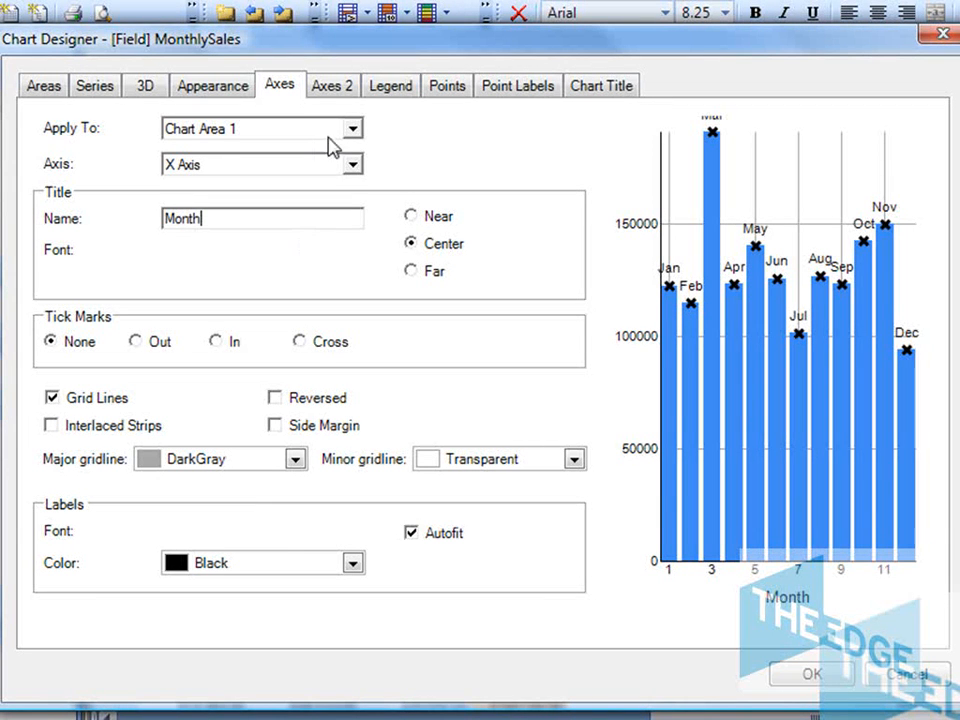
pyautogui.click(354, 164)
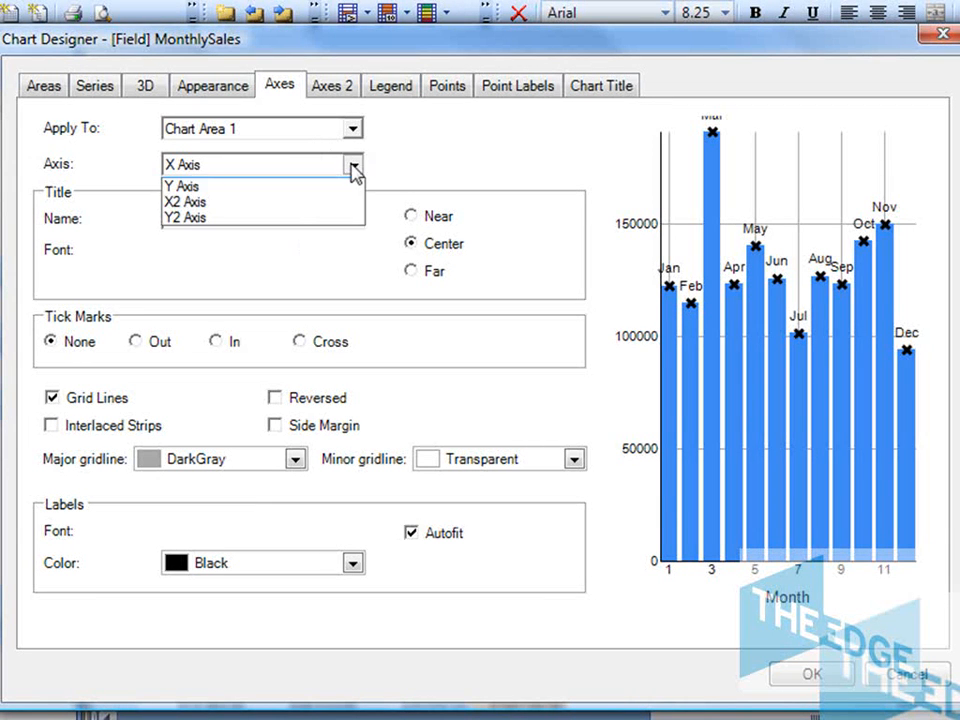
pyautogui.click(317, 203)
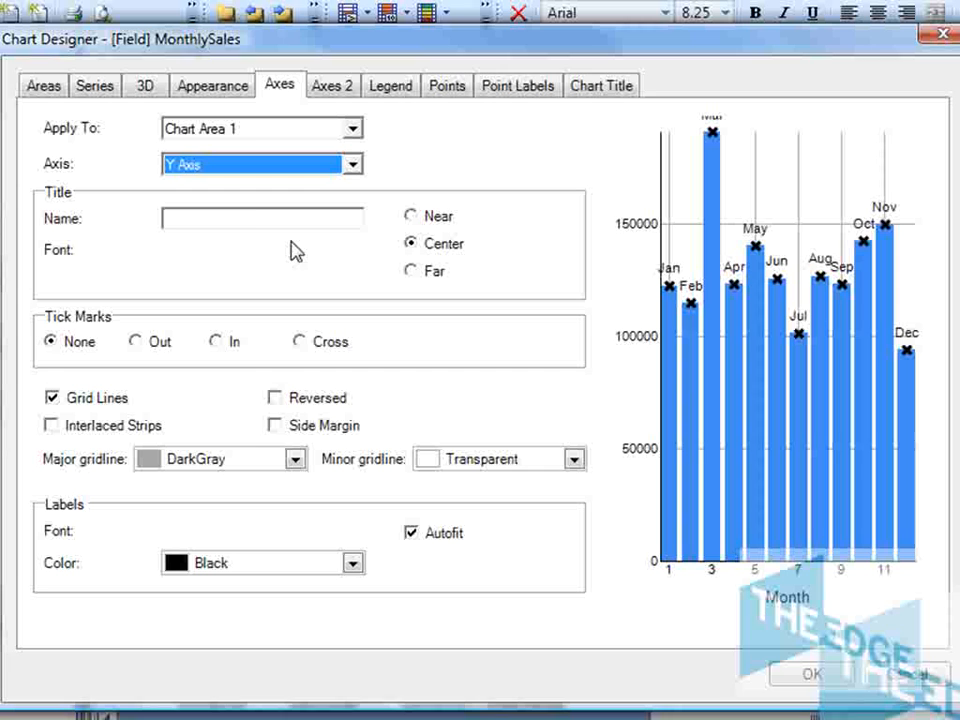
pyautogui.click(244, 219)
pyautogui.write('Sales')
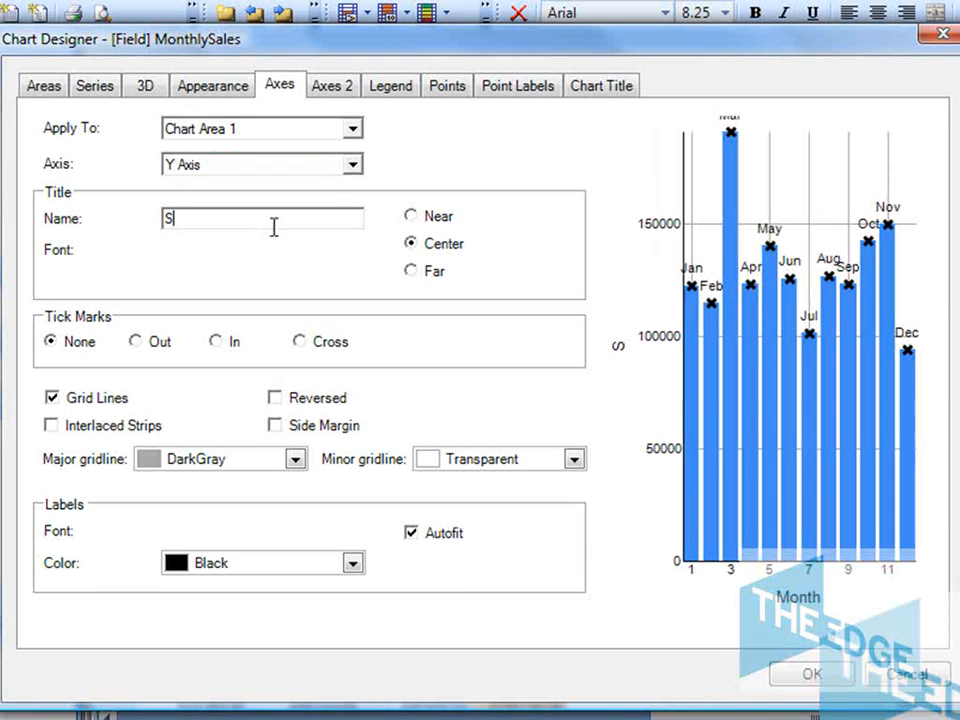
# Set the X axis label color to Transparent.
pyautogui.click(351, 165)
pyautogui.click(340, 187)
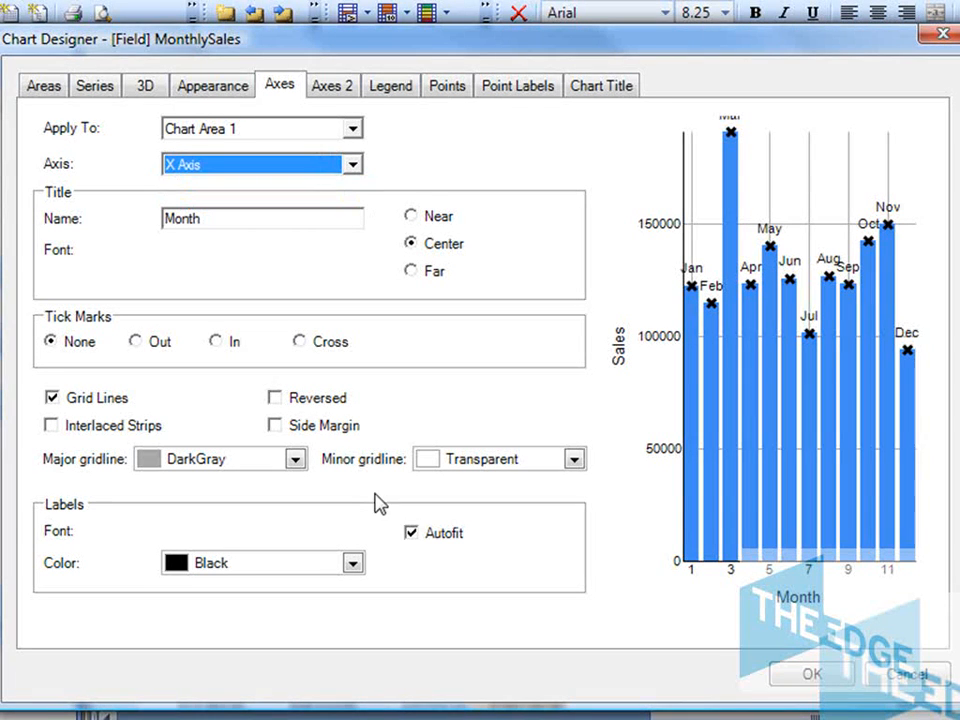
pyautogui.click(353, 566)
pyautogui.click(228, 614)
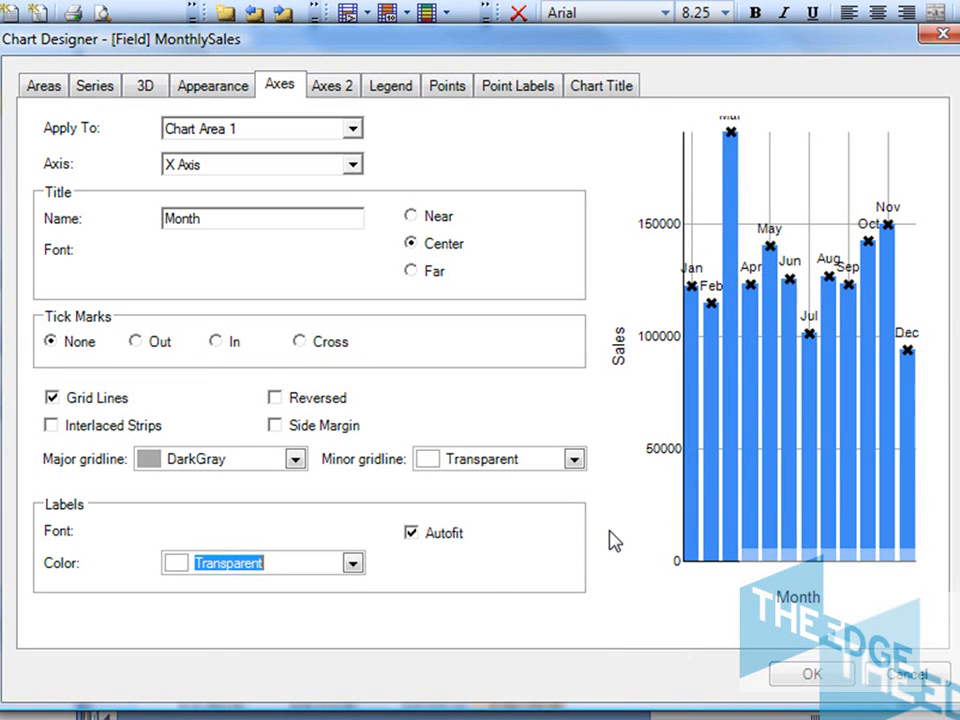
# Turn off the automatic maximum for the Y axis scale and set the maximum to 200000.
pyautogui.click(325, 95)
pyautogui.click(355, 166)
pyautogui.click(311, 201)
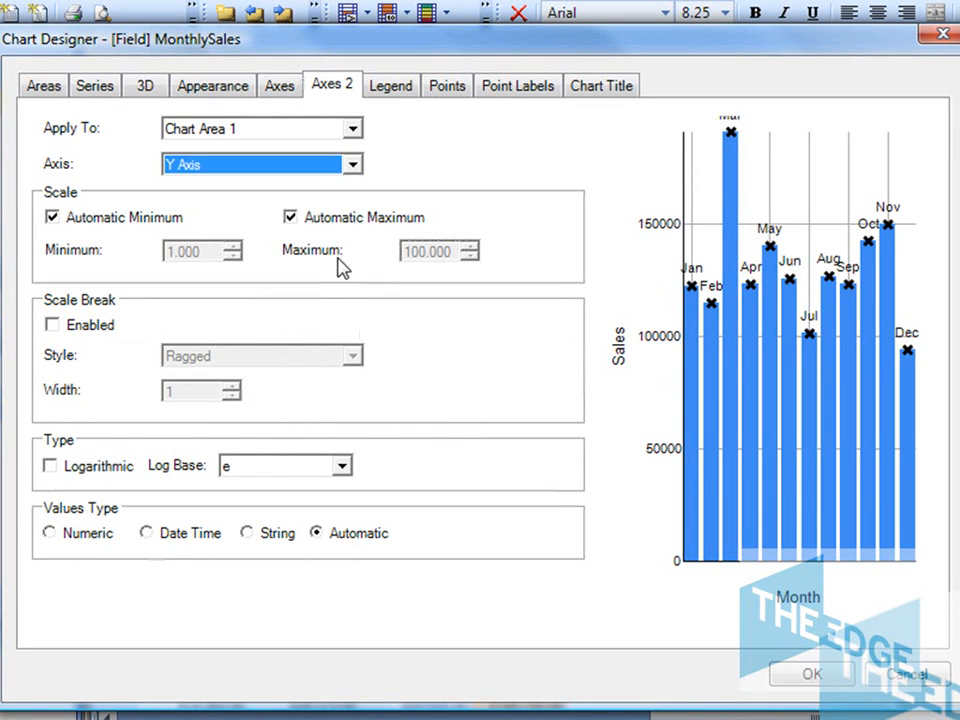
pyautogui.click(291, 217)
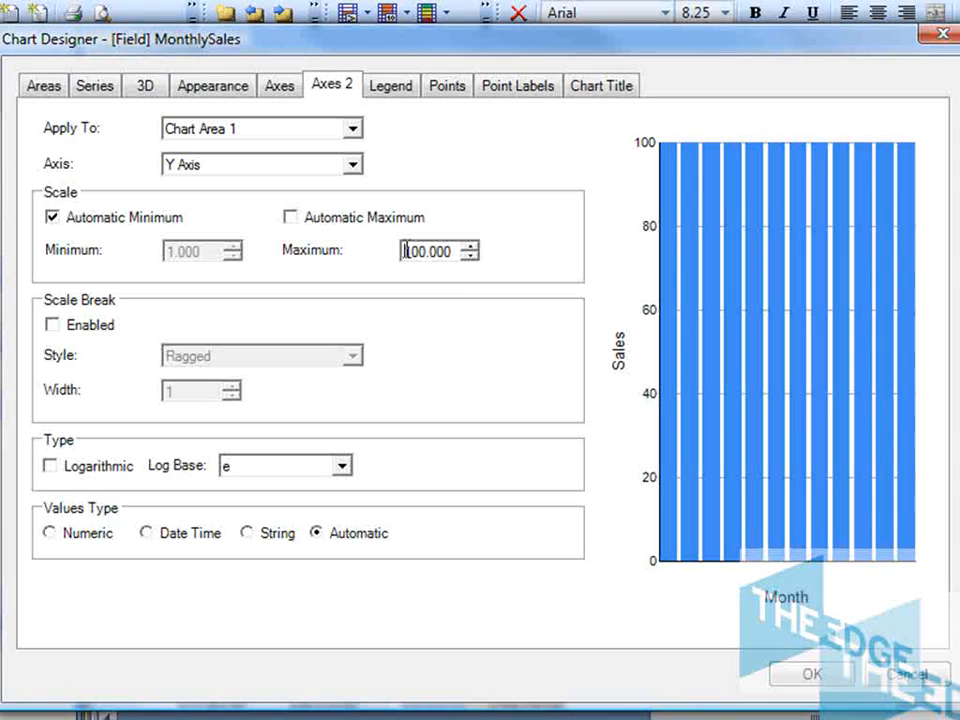
pyautogui.press('Delete')
pyautogui.write('2000')
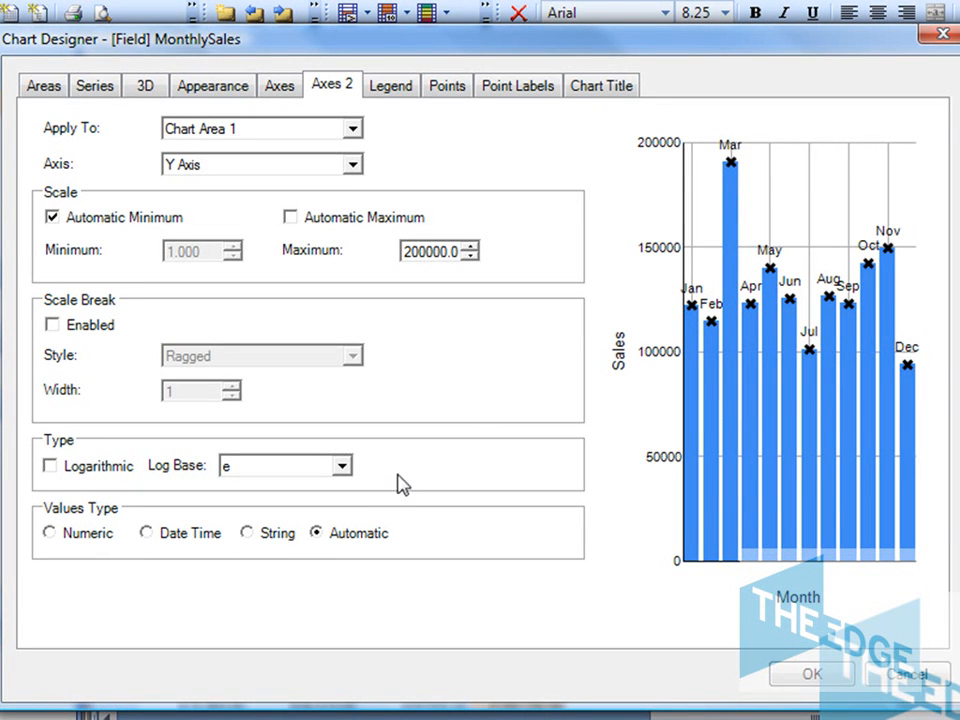
# Set the default series' point marker color to Transparent.
pyautogui.click(446, 92)
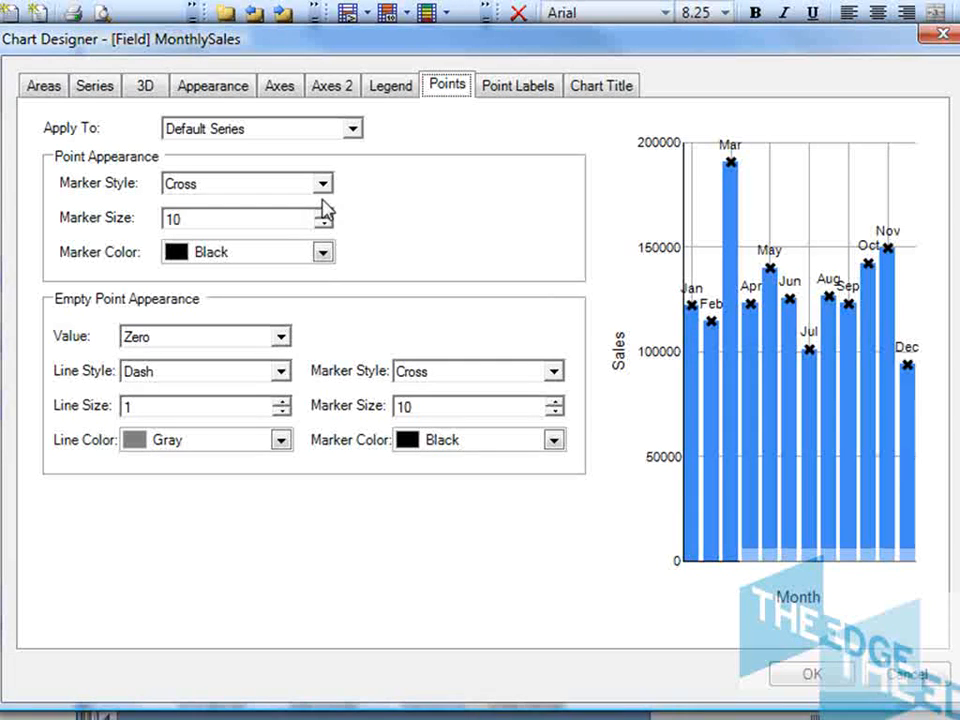
pyautogui.click(322, 252)
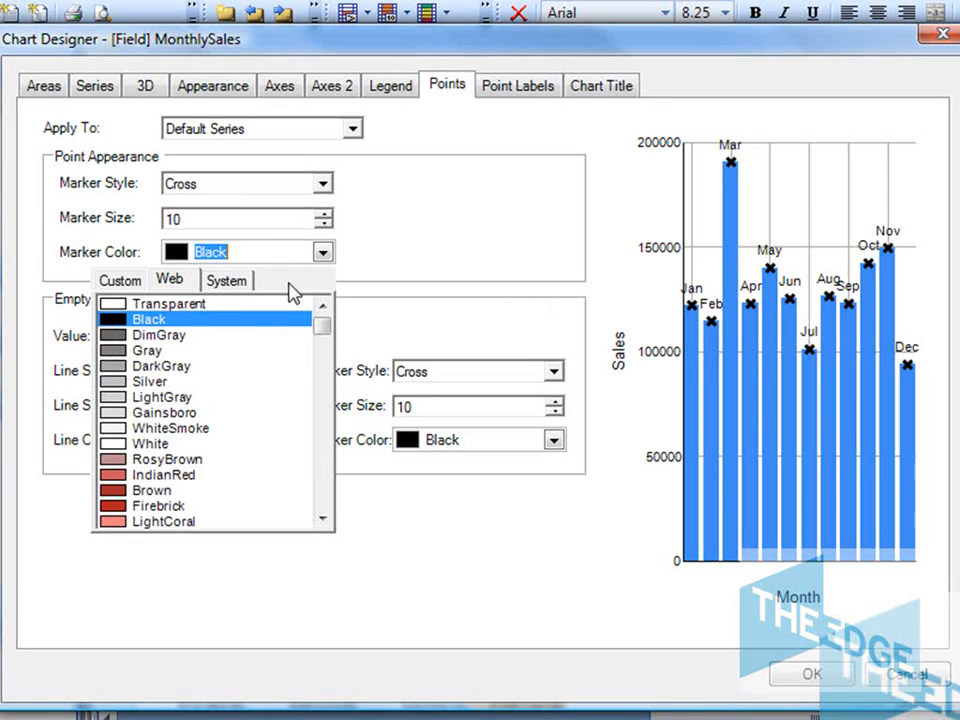
pyautogui.click(197, 303)
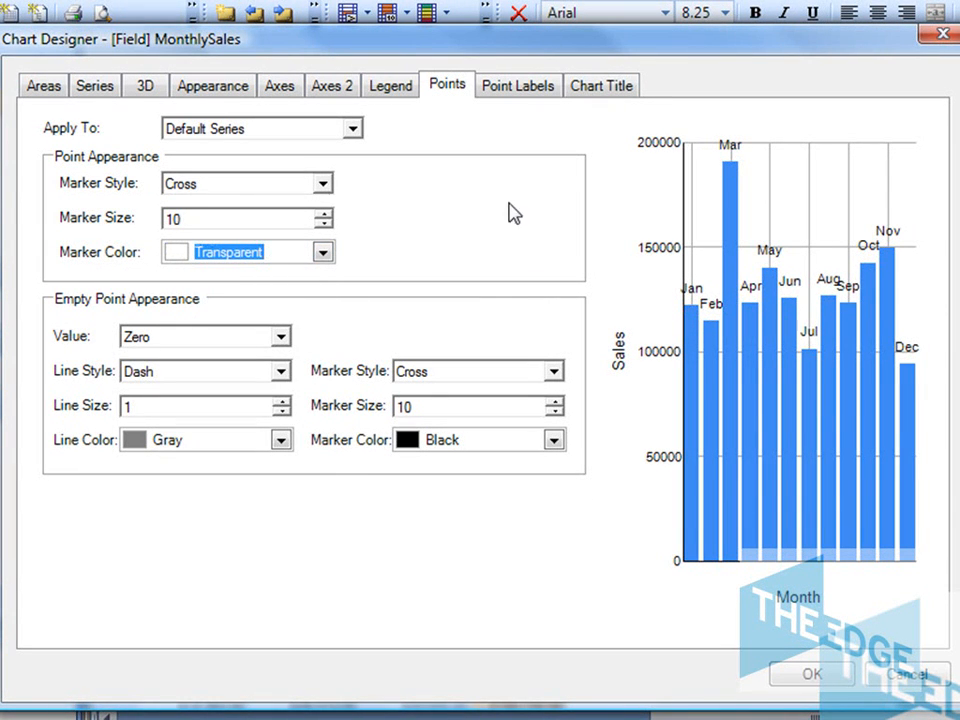
# Title the column chart "Sales by month" and accept the chart's settings.
pyautogui.click(603, 88)
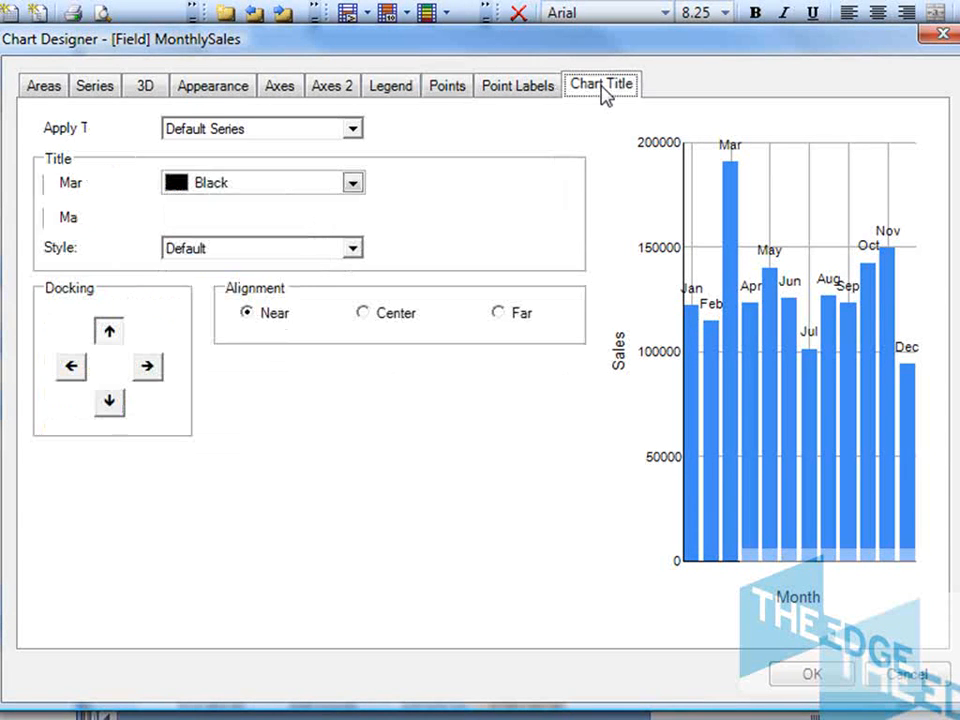
pyautogui.click(209, 128)
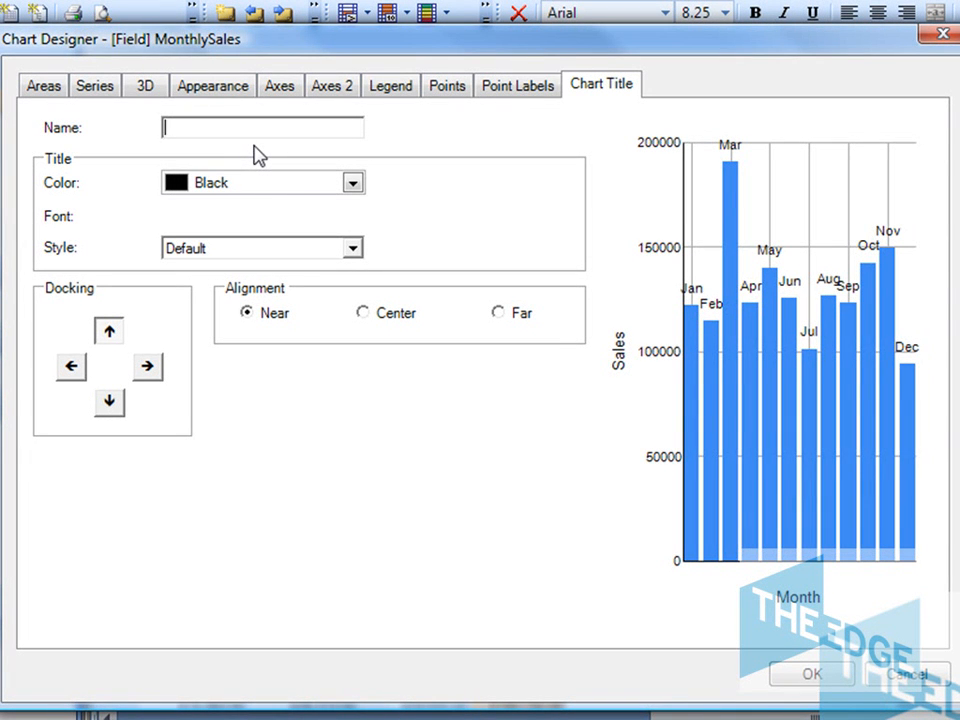
pyautogui.write('Sales')
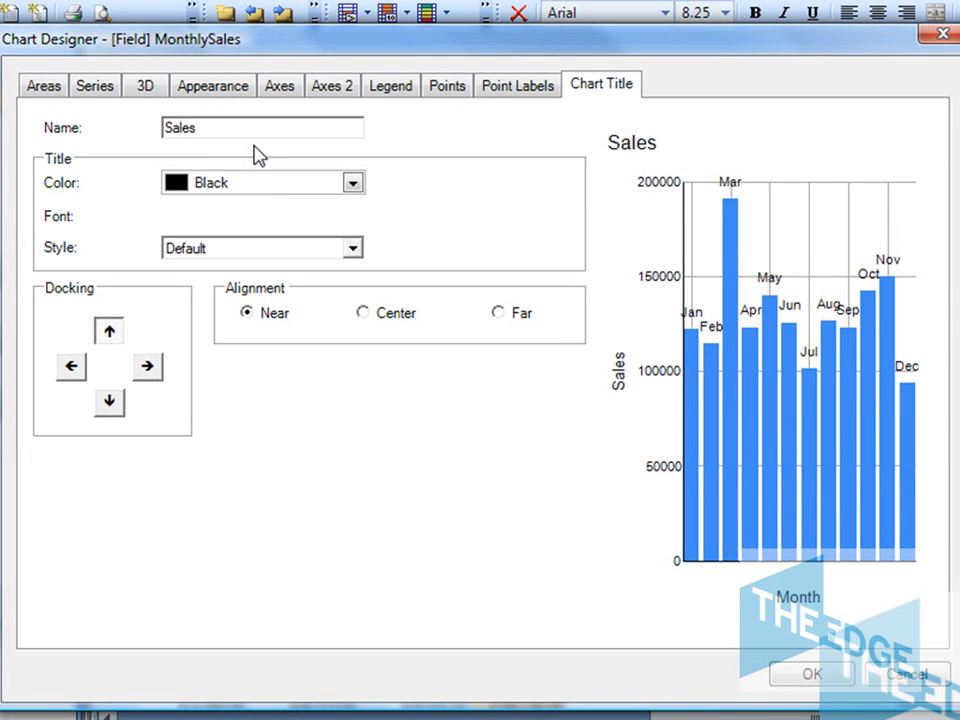
pyautogui.write(' by month')
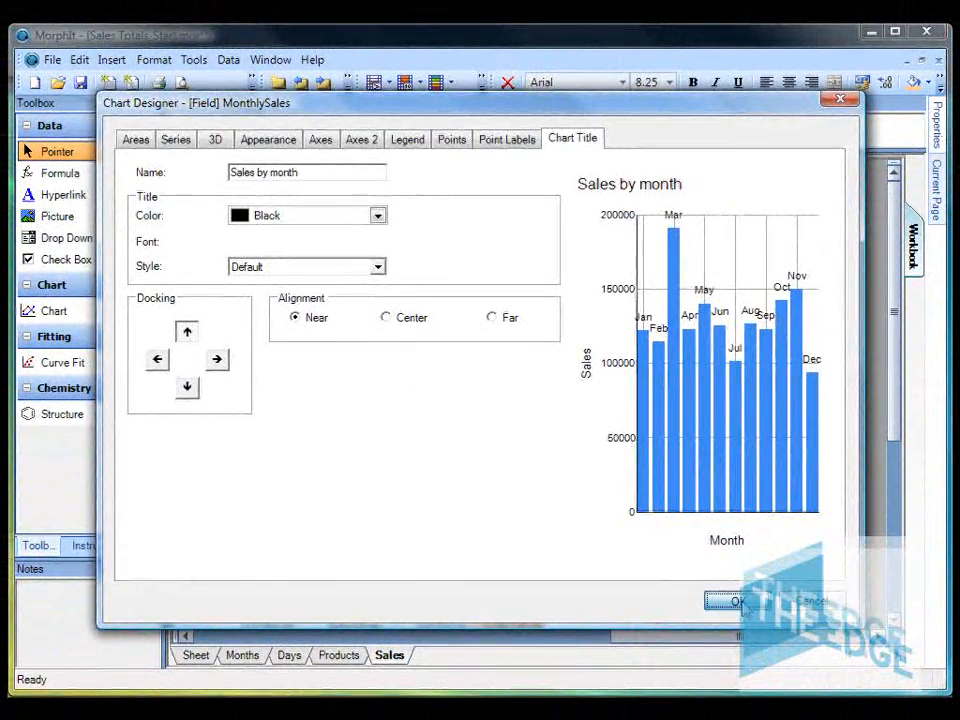
pyautogui.click(735, 601)
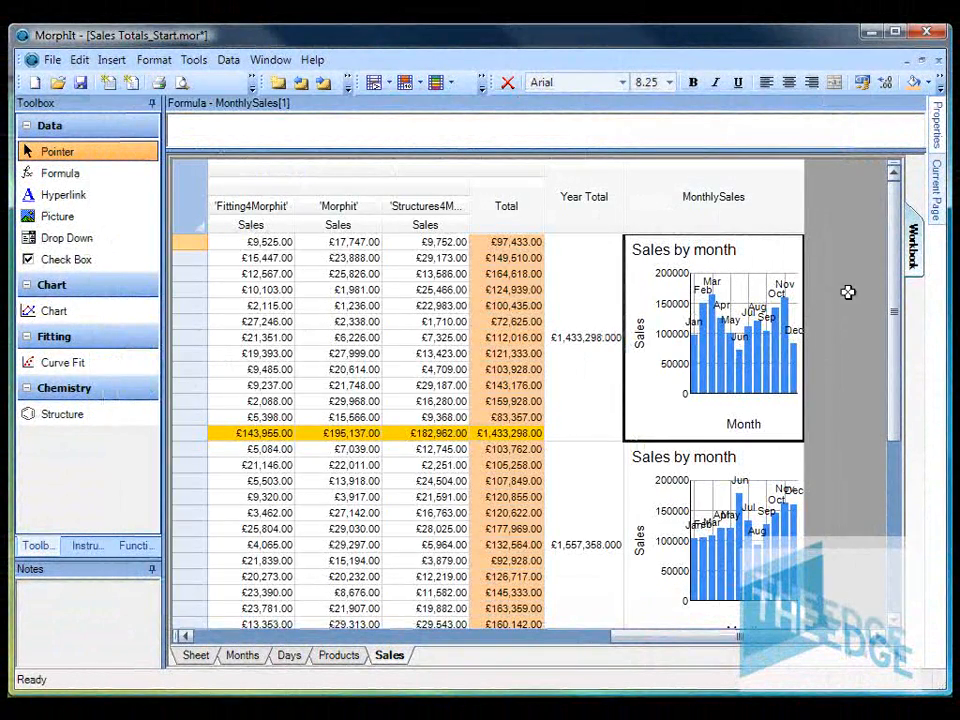
# Widen the MonthlySales column on the Sales page to give the charts more room.
pyautogui.moveTo(805, 193); pyautogui.dragTo(854, 203)
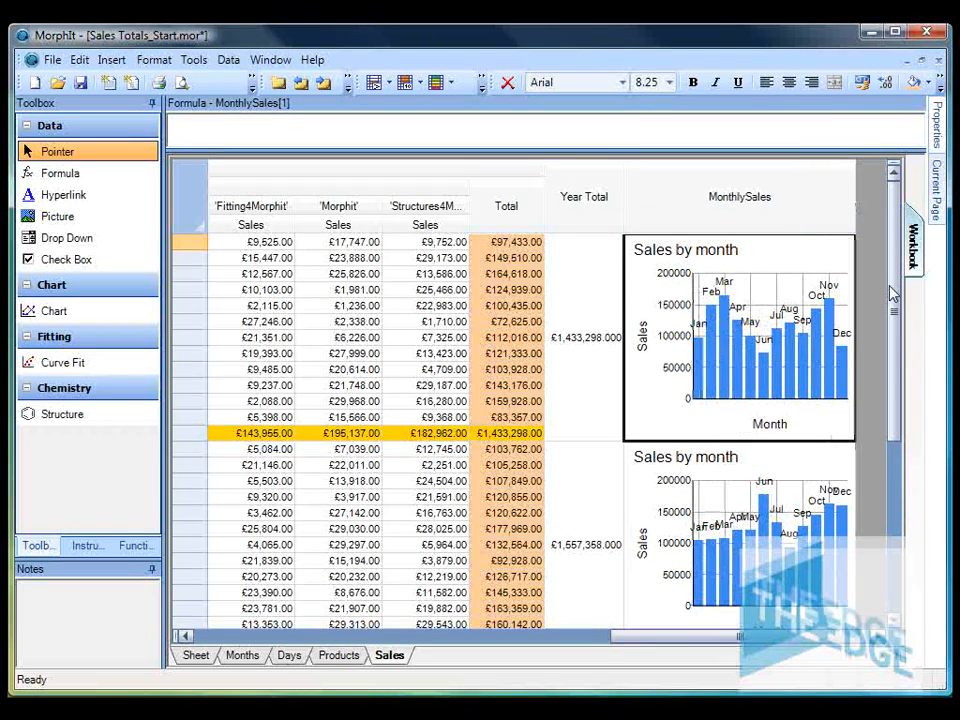
pyautogui.moveTo(657, 644); pyautogui.dragTo(241, 652)
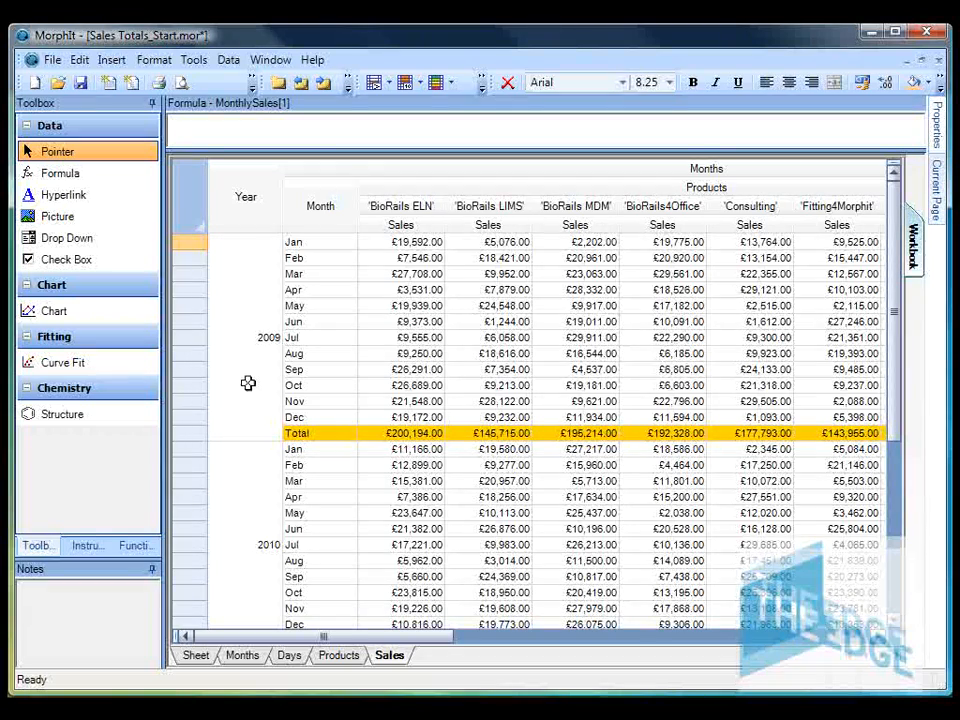
pyautogui.moveTo(376, 638); pyautogui.dragTo(849, 652)
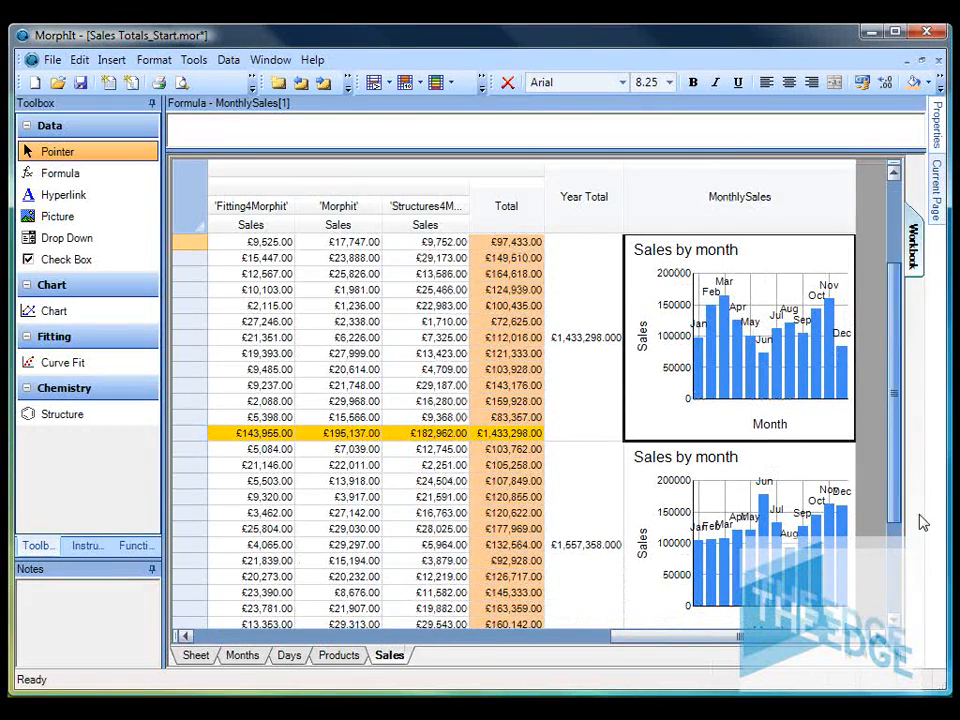
pyautogui.scroll(-5, 921, 521)
pyautogui.scroll(5, 527, 476)
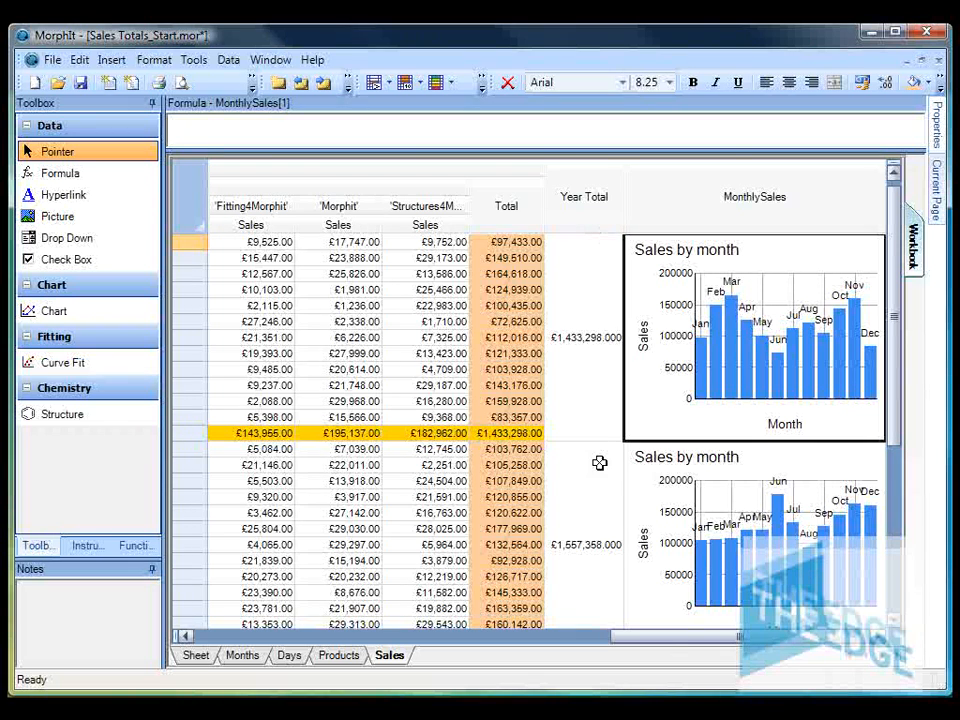
# Merge cells A2:H21 on the Sheet page into one large cell.
pyautogui.click(197, 658)
pyautogui.moveTo(251, 207); pyautogui.dragTo(661, 501)
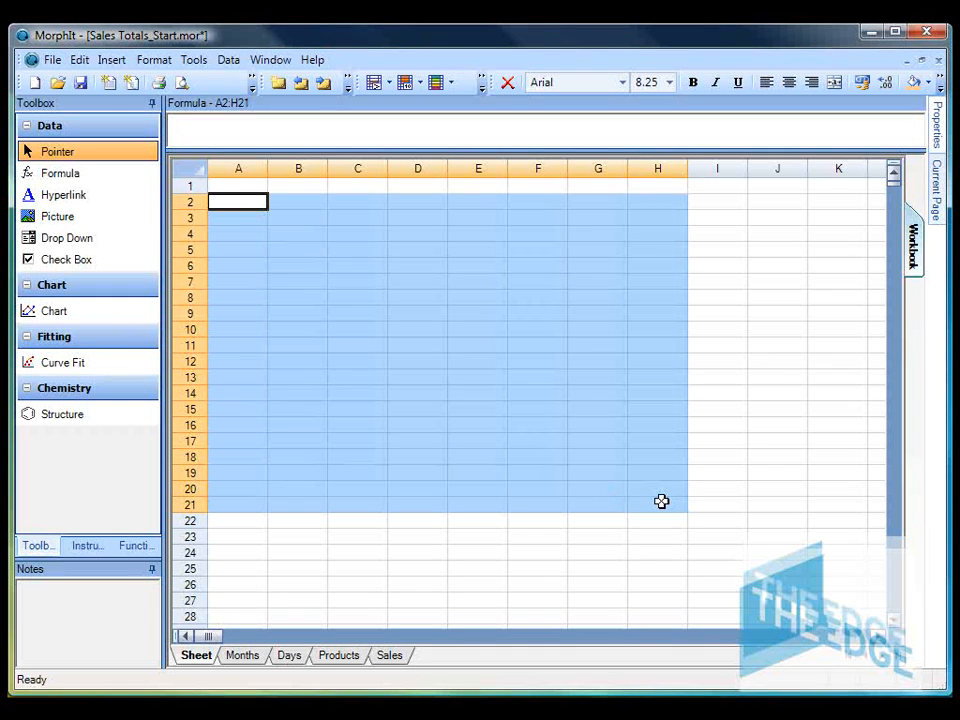
pyautogui.click(834, 82)
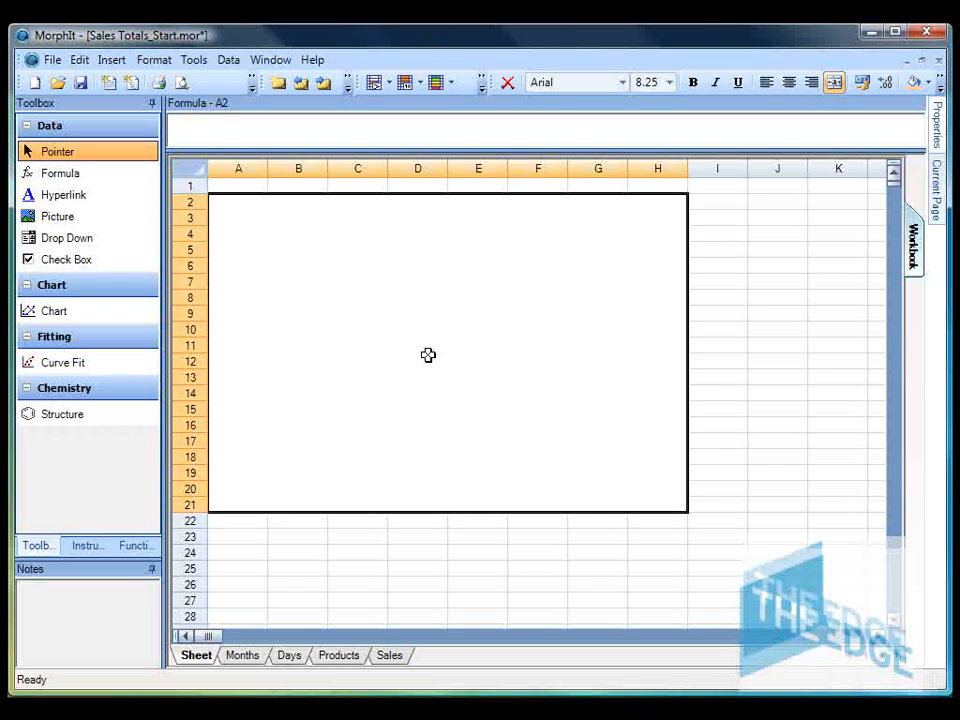
# Insert a chart into the merged cell A2 and set the default series' chart type to Pie.
pyautogui.click(79, 314)
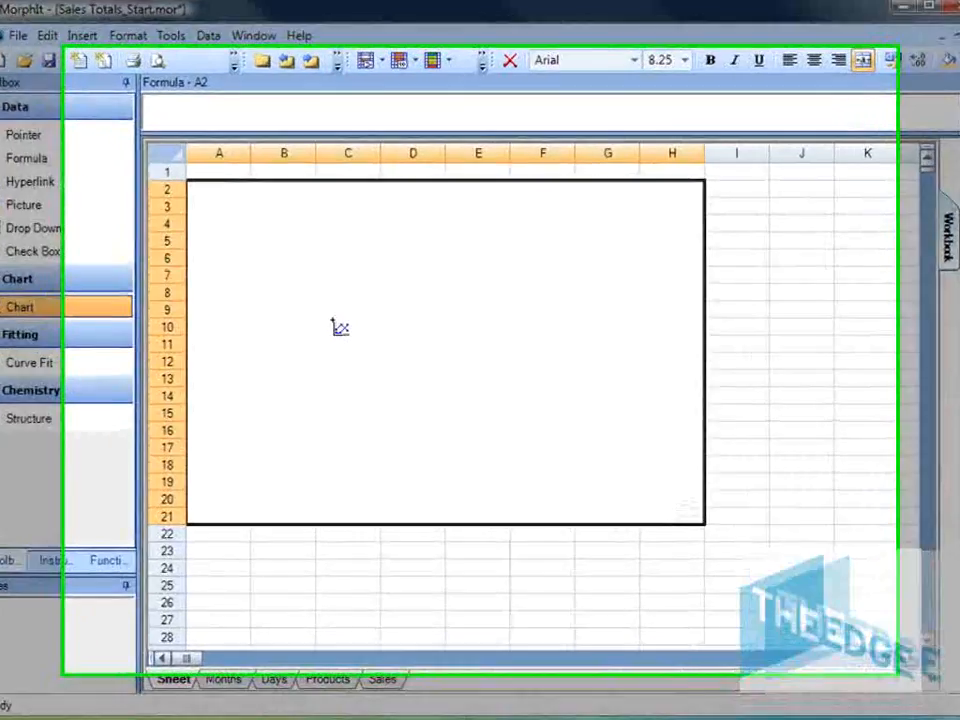
pyautogui.click(350, 330)
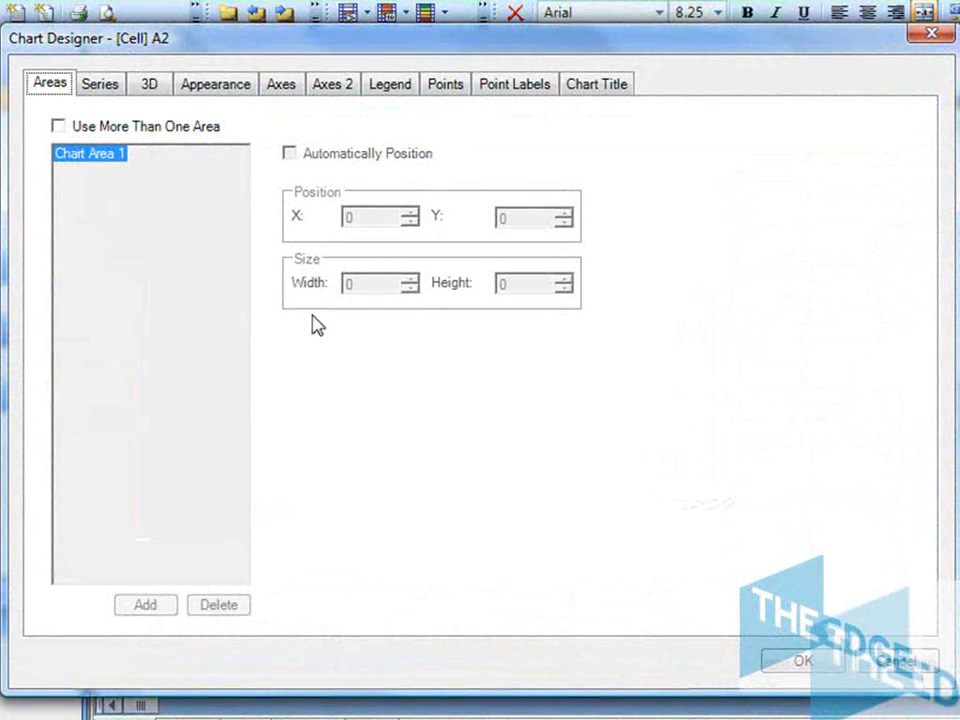
pyautogui.click(102, 86)
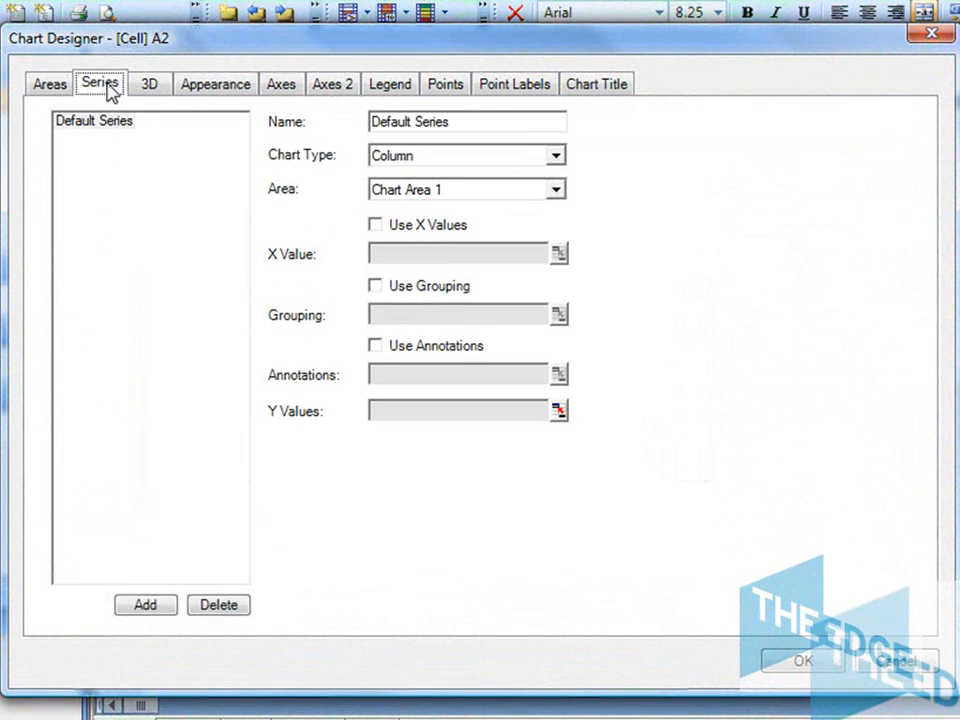
pyautogui.click(558, 160)
pyautogui.moveTo(559, 223); pyautogui.dragTo(562, 247)
pyautogui.click(428, 255)
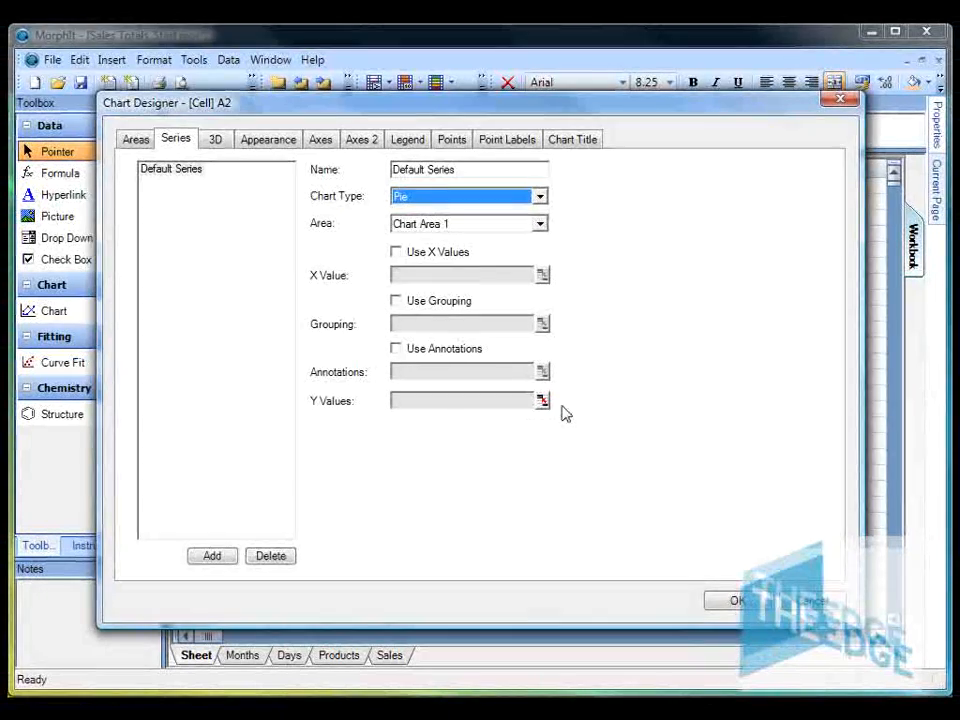
# Use the Year Total field from the Sales page as the pie chart's Y values.
pyautogui.click(542, 401)
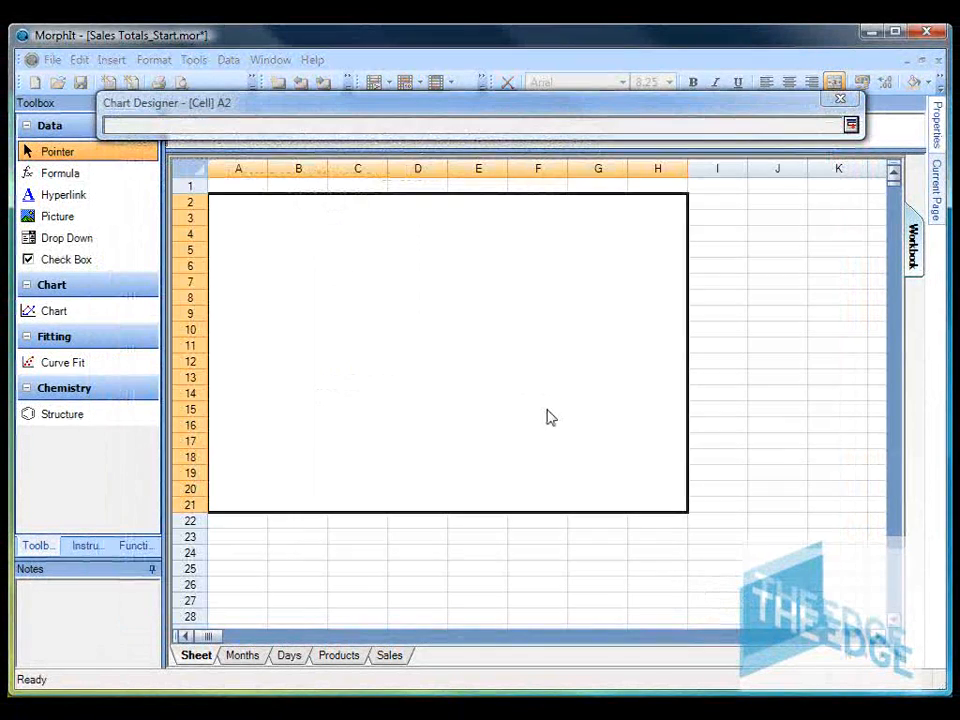
pyautogui.click(390, 655)
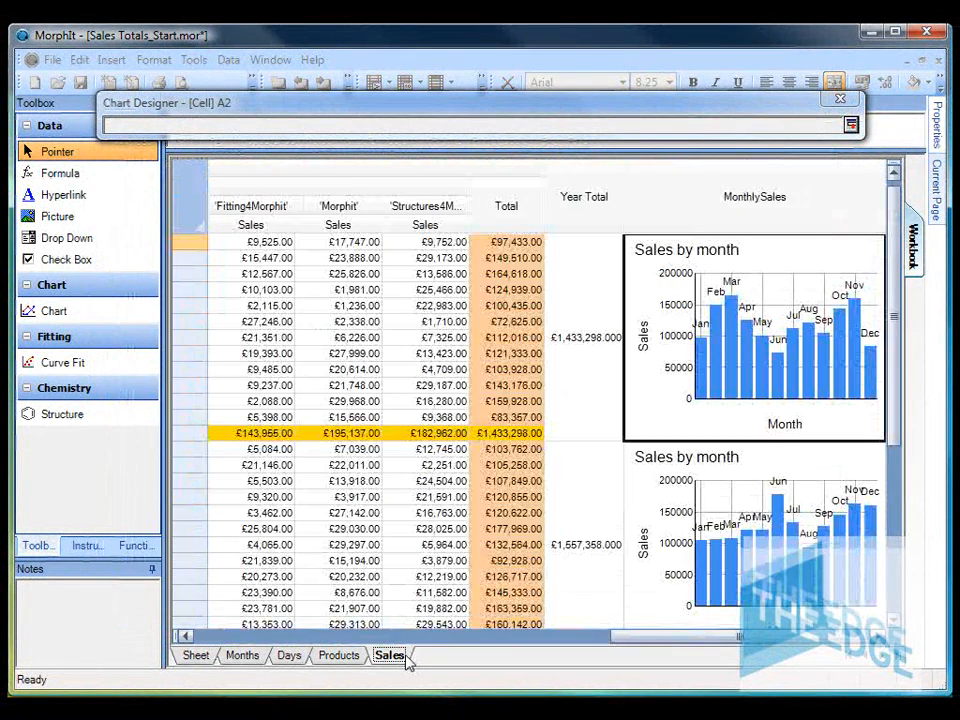
pyautogui.click(574, 217)
pyautogui.click(851, 125)
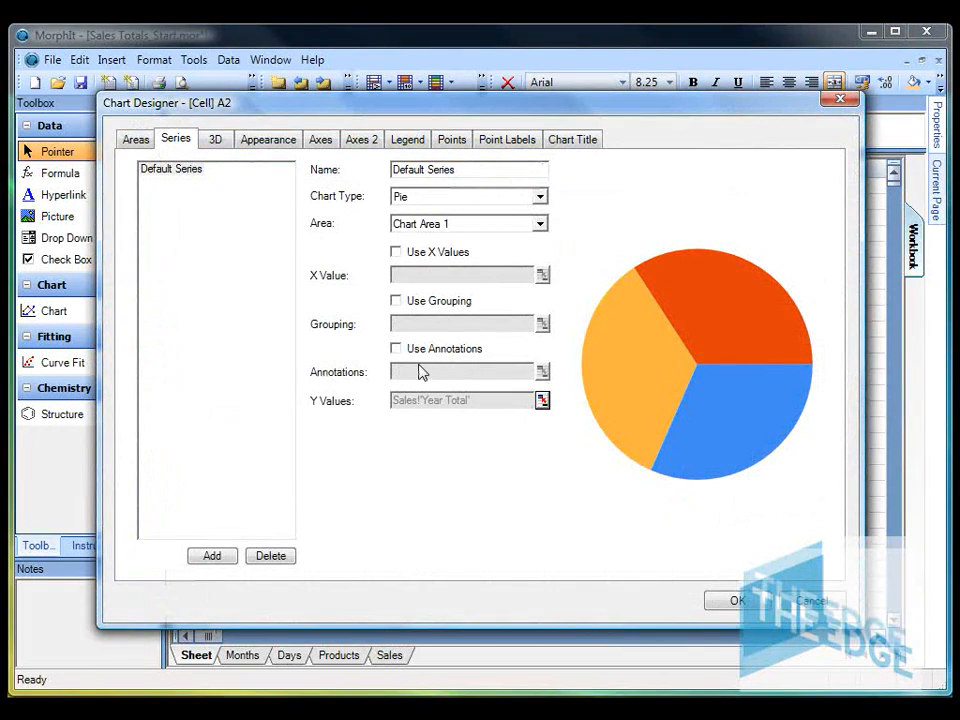
# Annotate the pie slices with the Year field from the Sales page.
pyautogui.click(541, 372)
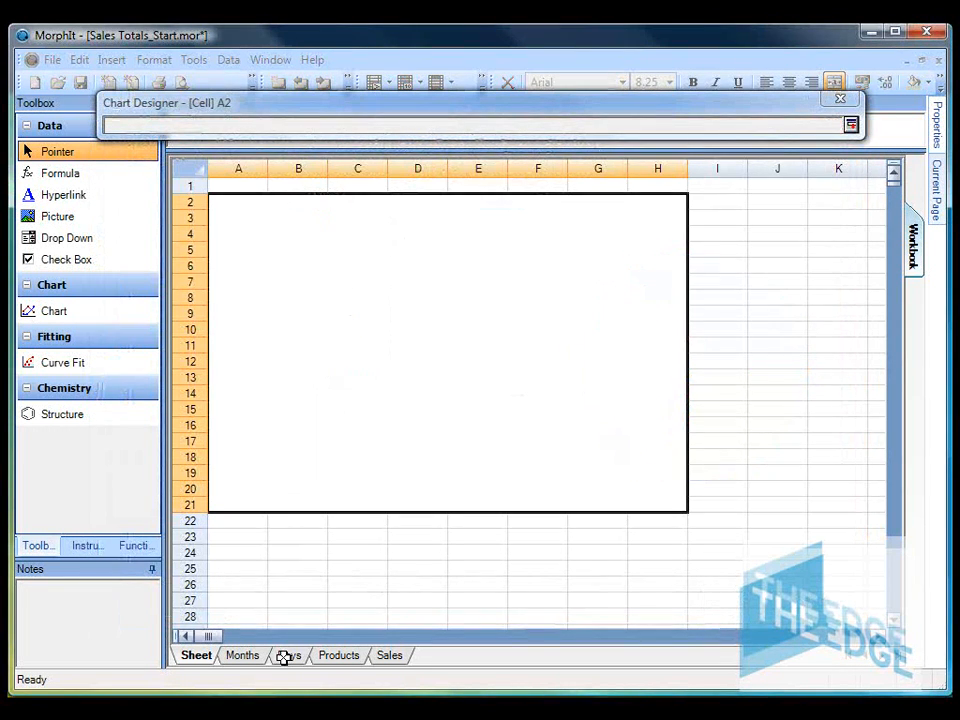
pyautogui.click(389, 656)
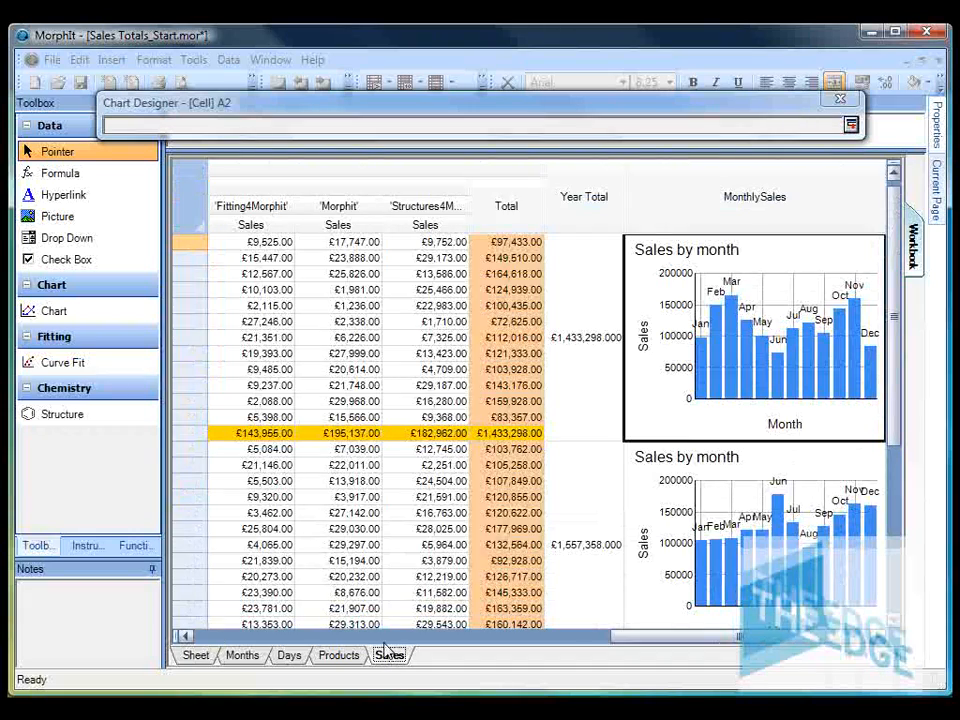
pyautogui.click(203, 640)
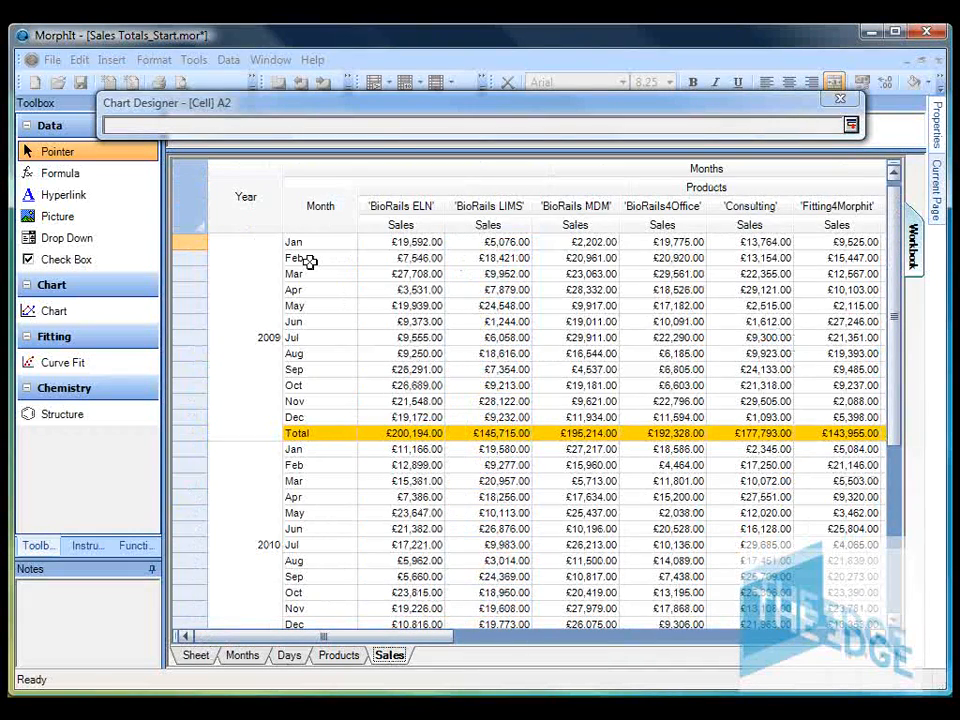
pyautogui.click(255, 208)
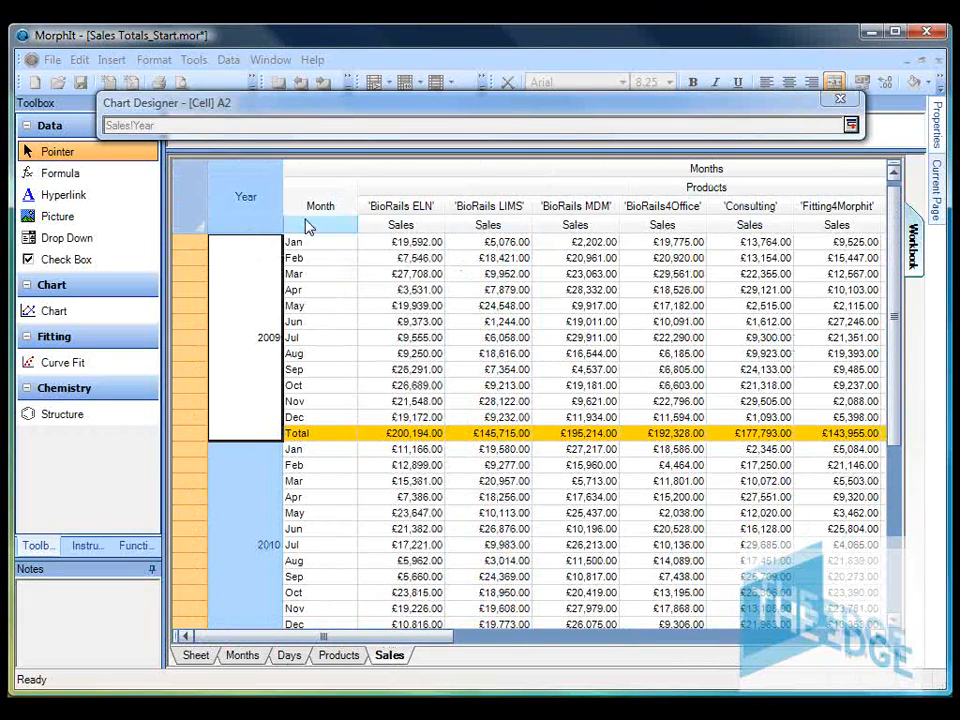
pyautogui.click(851, 125)
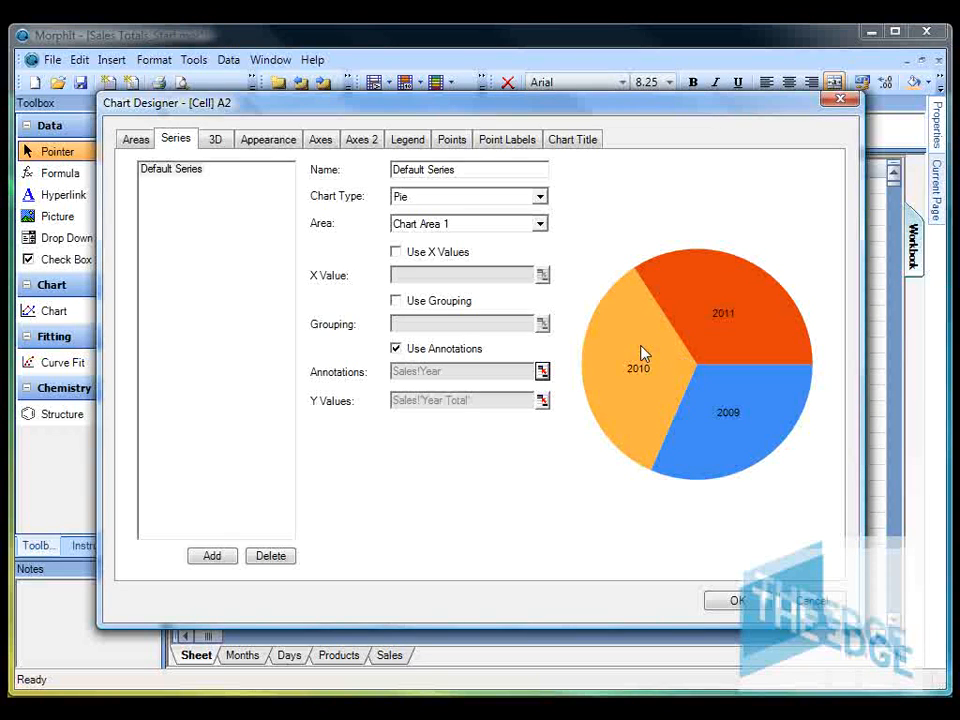
# Enable 3D for the pie chart and set its X rotation to 30.
pyautogui.click(216, 140)
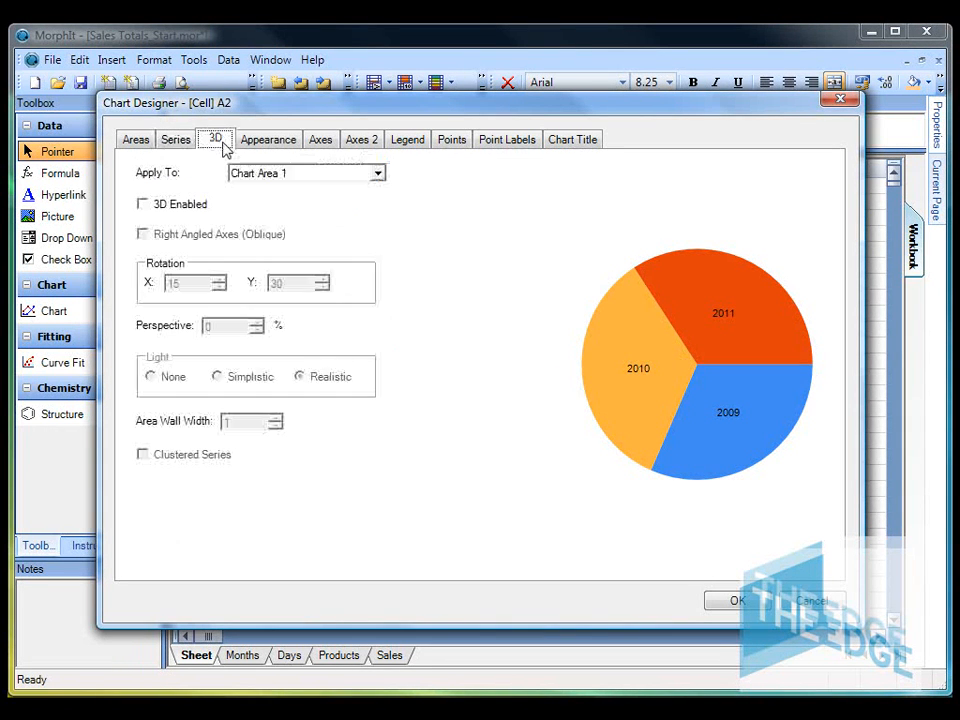
pyautogui.click(143, 205)
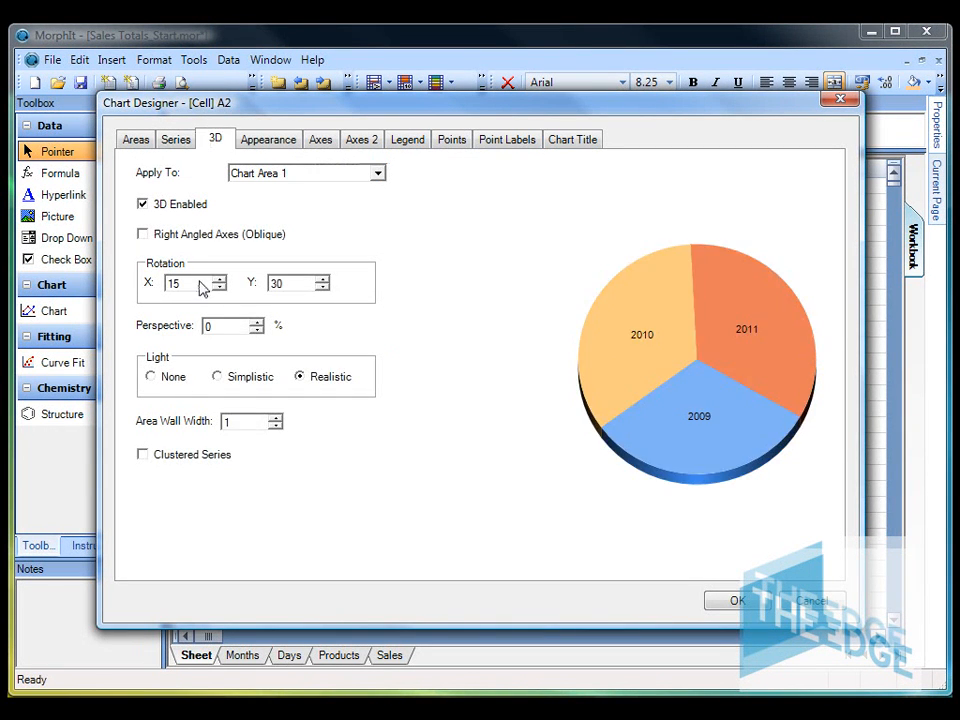
pyautogui.moveTo(181, 283); pyautogui.dragTo(168, 285)
pyautogui.write('30')
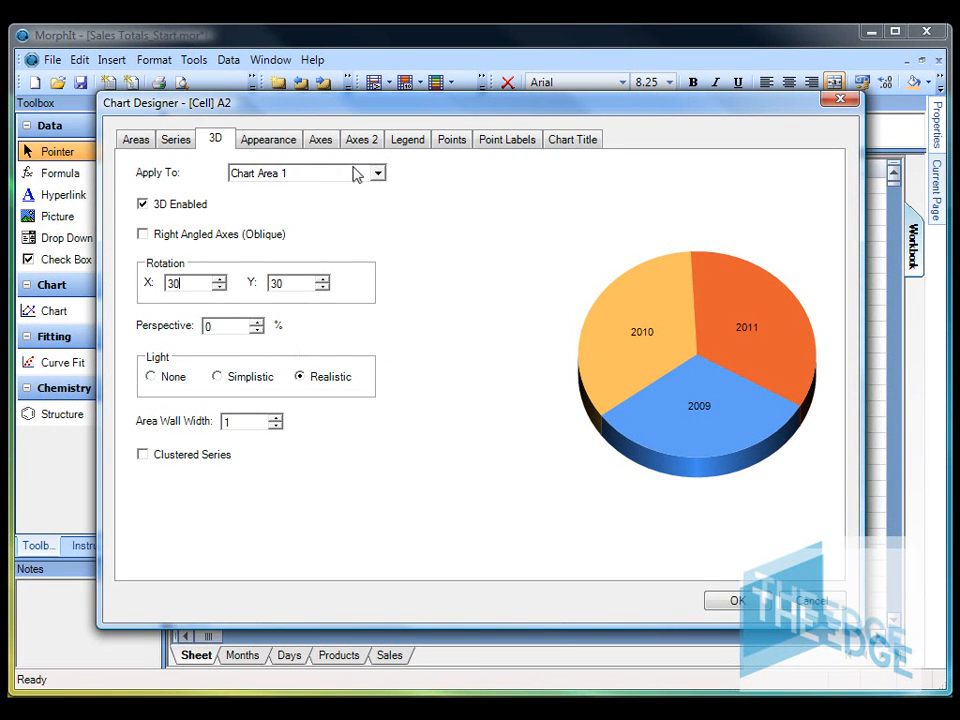
# Title the pie chart "Total sales per year" and place the finished chart on the sheet.
pyautogui.click(563, 144)
pyautogui.click(270, 170)
pyautogui.write('To')
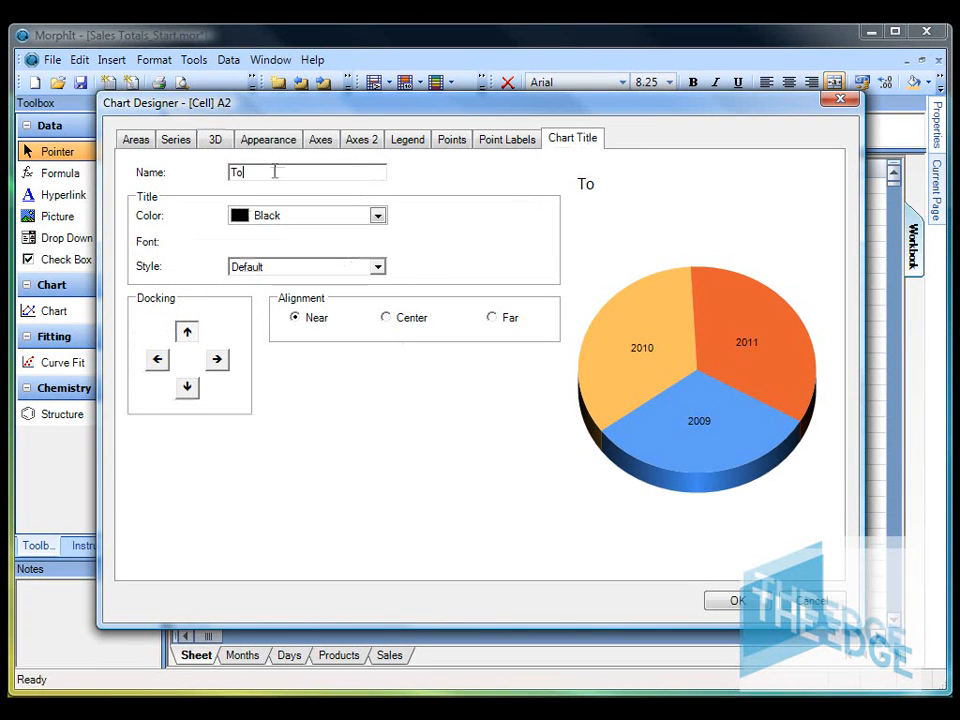
pyautogui.write('tal Sales per year')
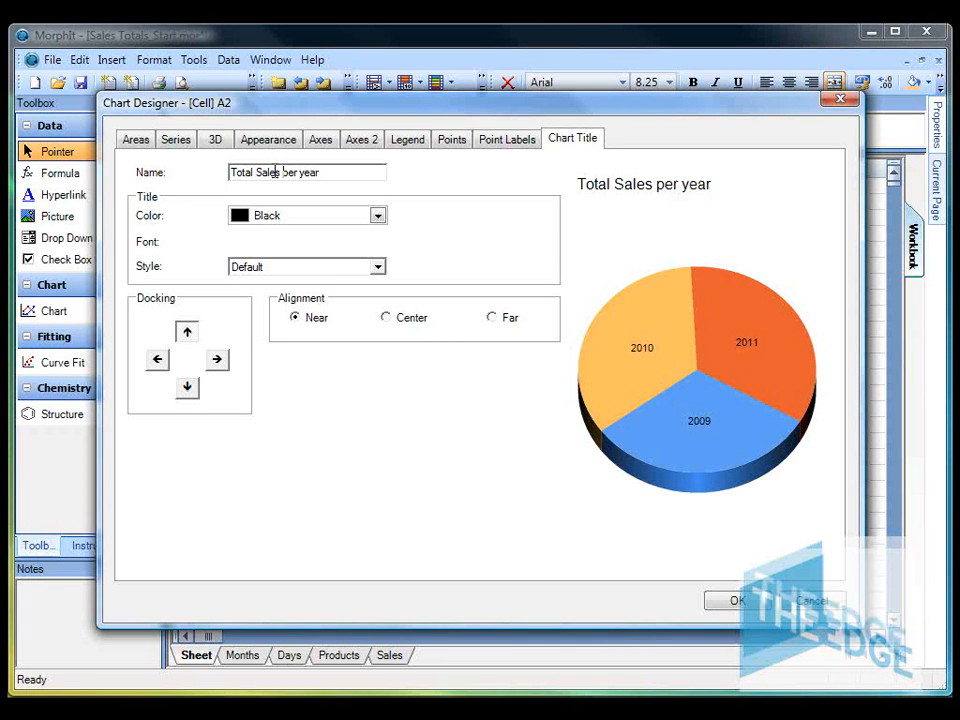
pyautogui.write('s')
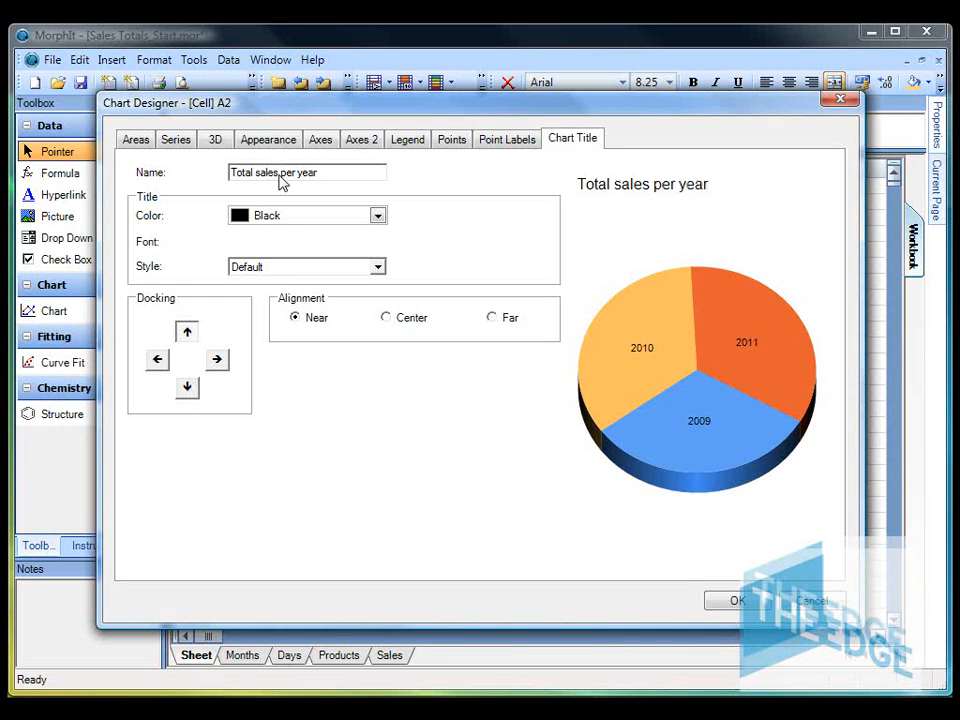
pyautogui.click(735, 600)
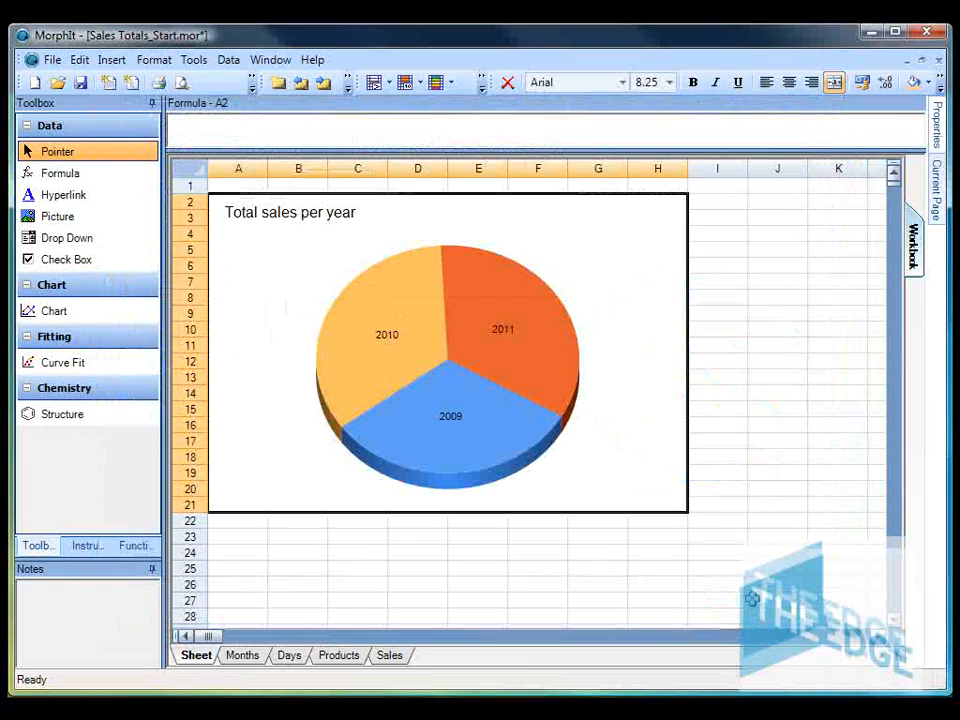
pyautogui.click(626, 569)
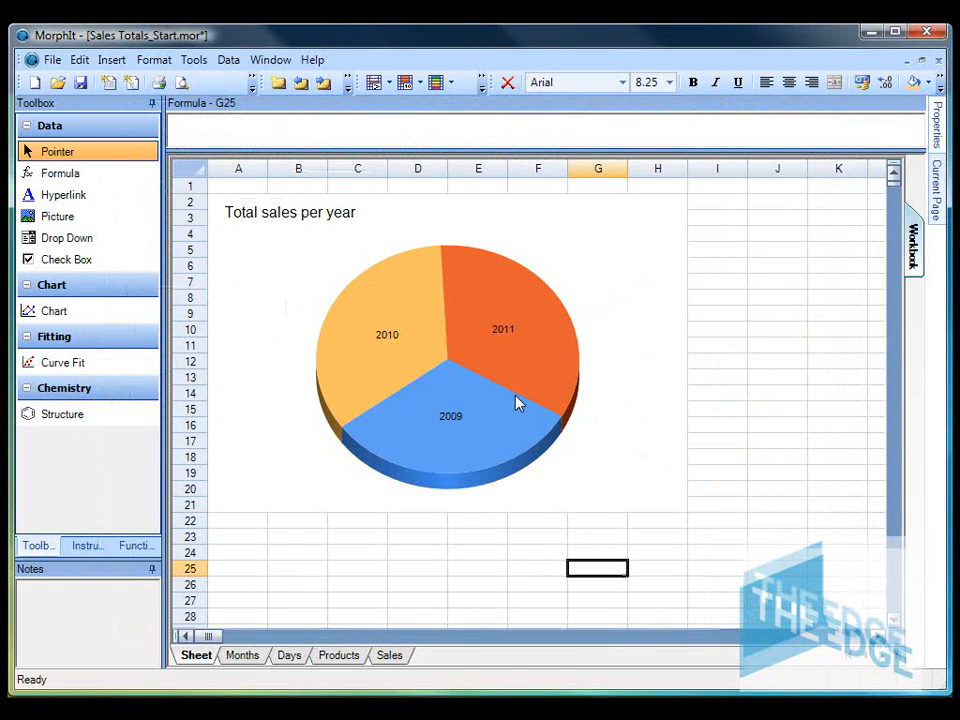
# Review the yearly totals and monthly charts on the Sales page, and compare them with the pie chart on the Sheet page.
pyautogui.click(400, 657)
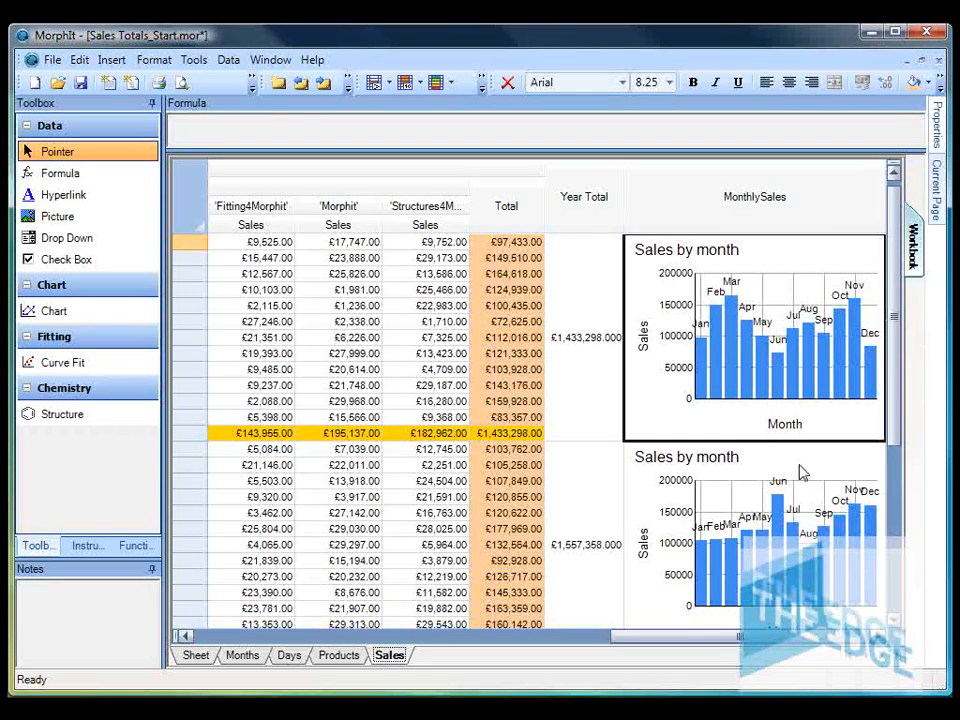
pyautogui.moveTo(895, 429); pyautogui.dragTo(930, 527)
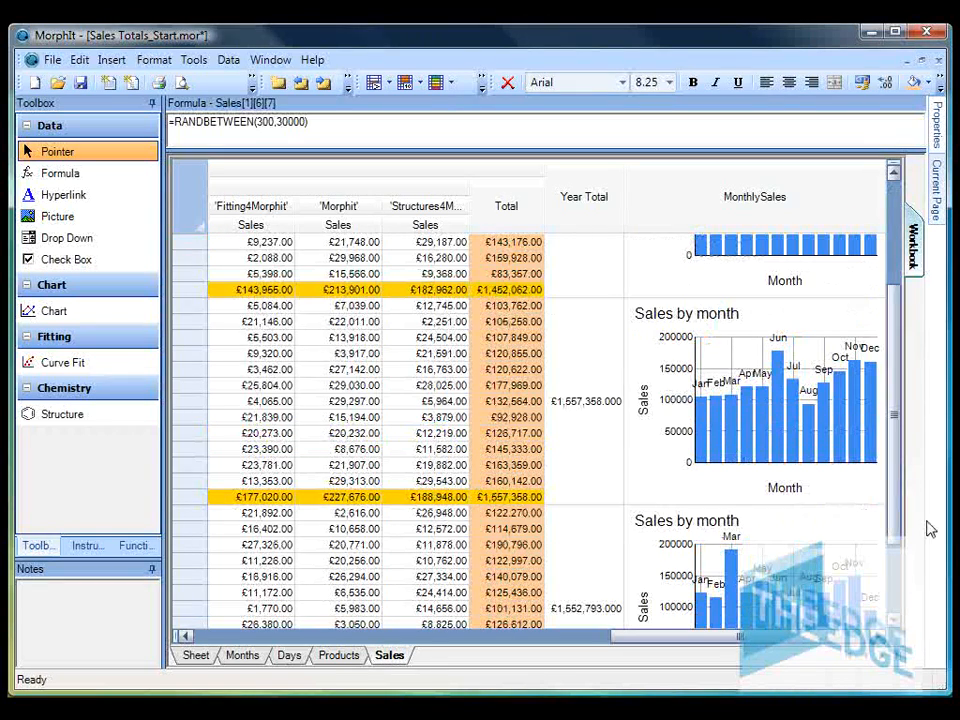
pyautogui.click(197, 657)
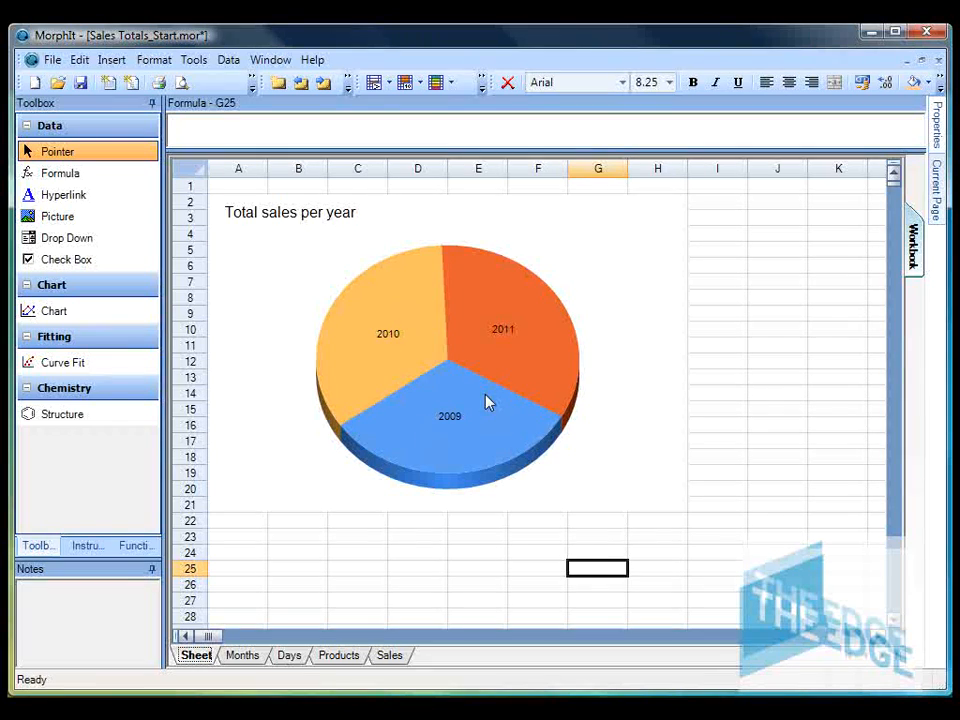
# Set the April 2010 sales in the last product column of the Sales page to 3000000 and check the pie chart on the Sheet page.
pyautogui.click(389, 655)
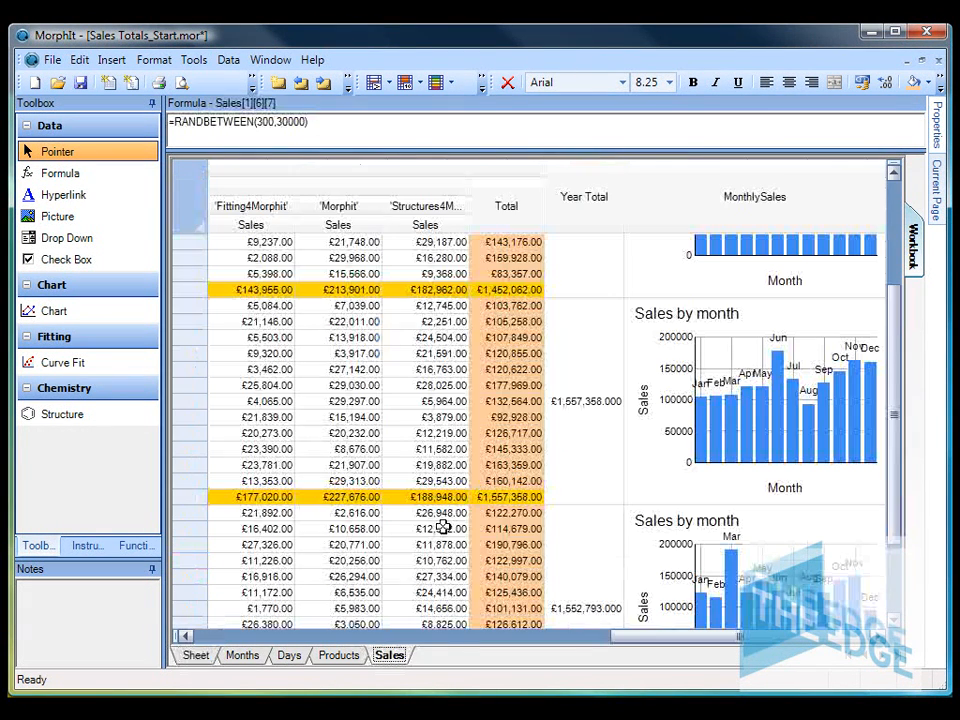
pyautogui.click(434, 355)
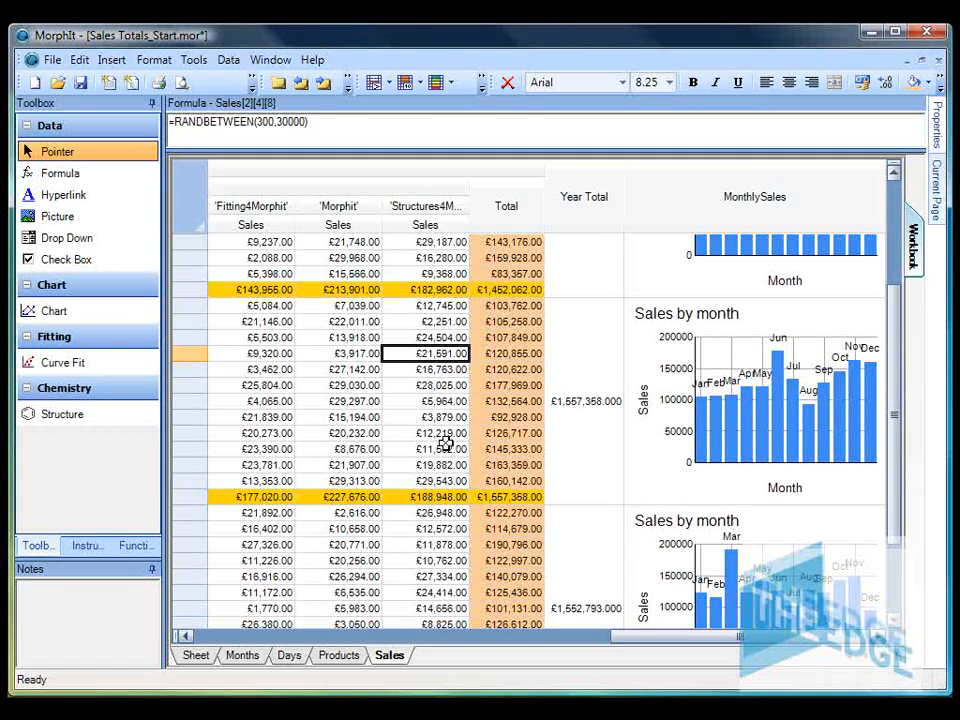
pyautogui.write('3,000,')
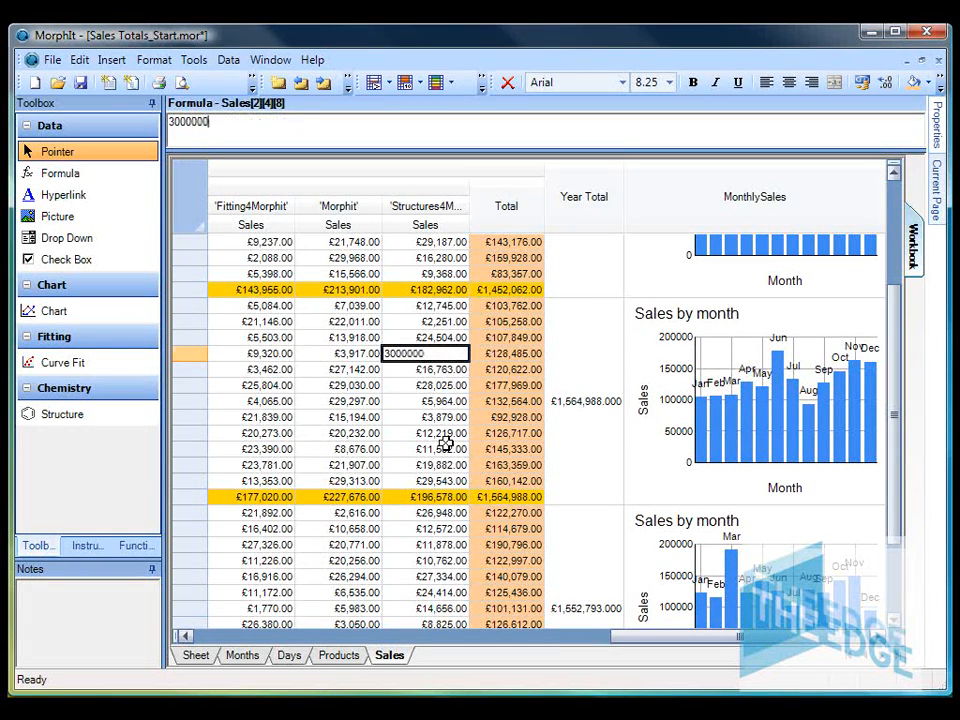
pyautogui.write('000')
pyautogui.press('Return')
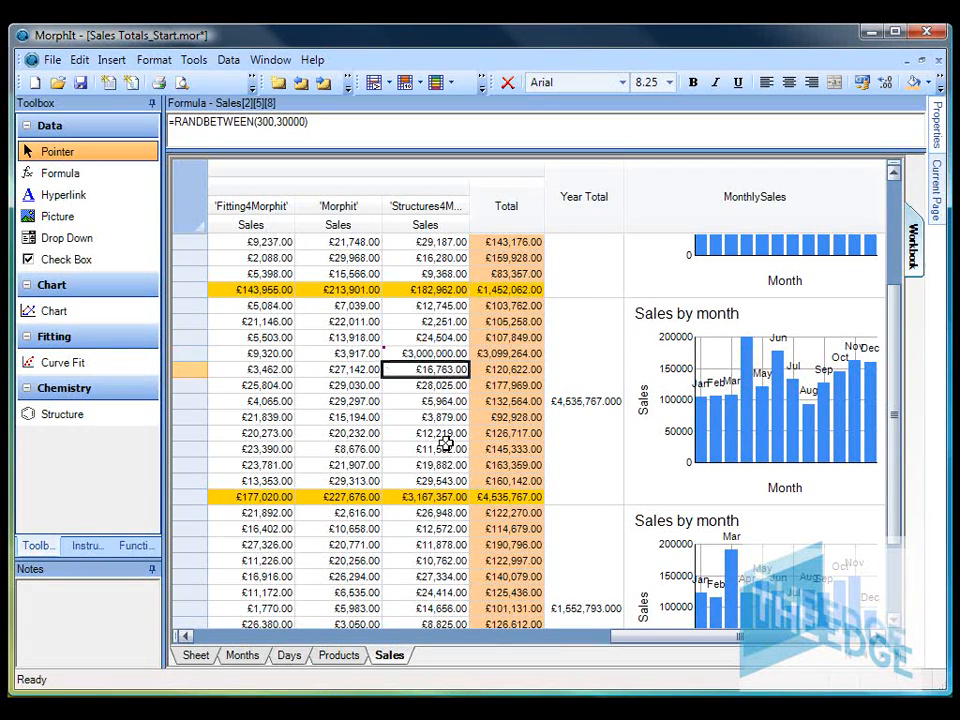
pyautogui.click(197, 657)
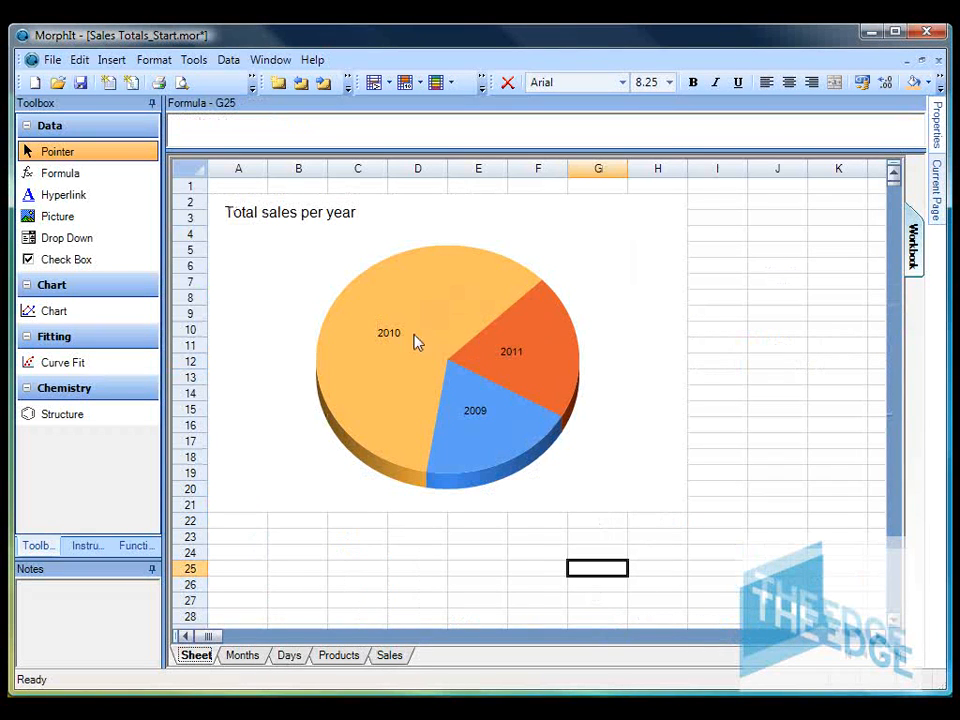